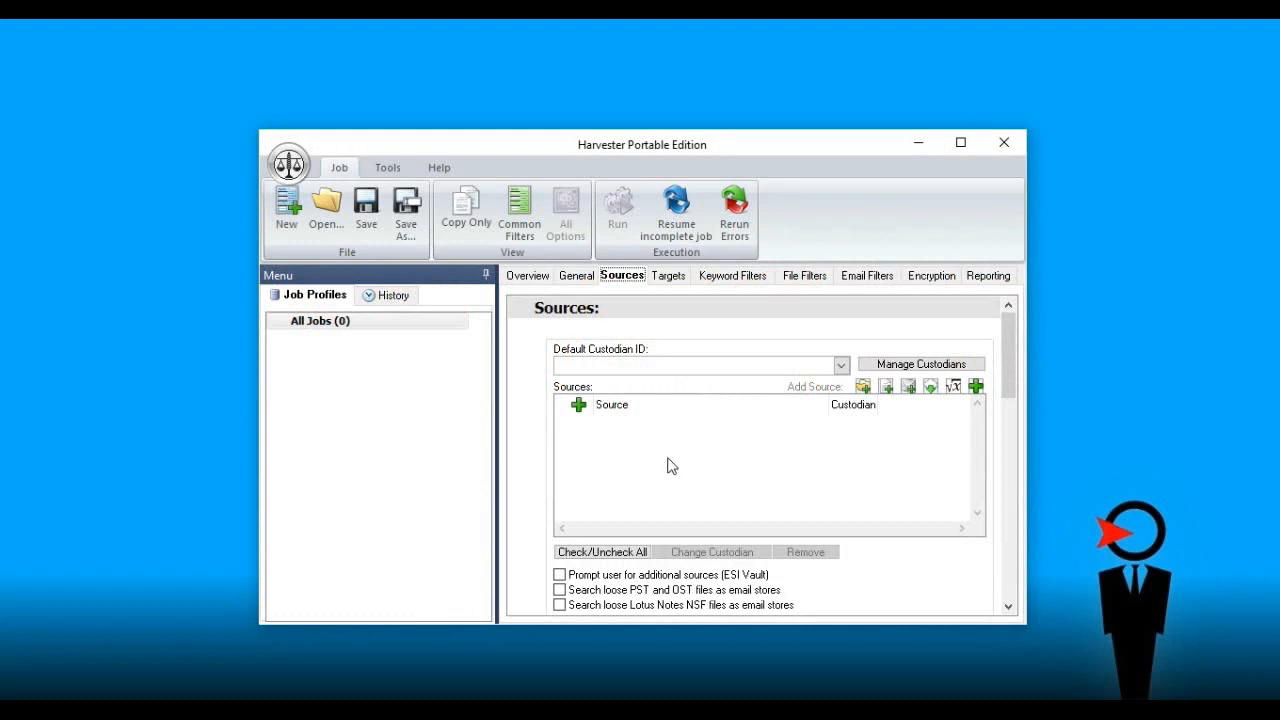
# Review the email, cloud and variable source types that can be added to the job.
pyautogui.click(579, 406)
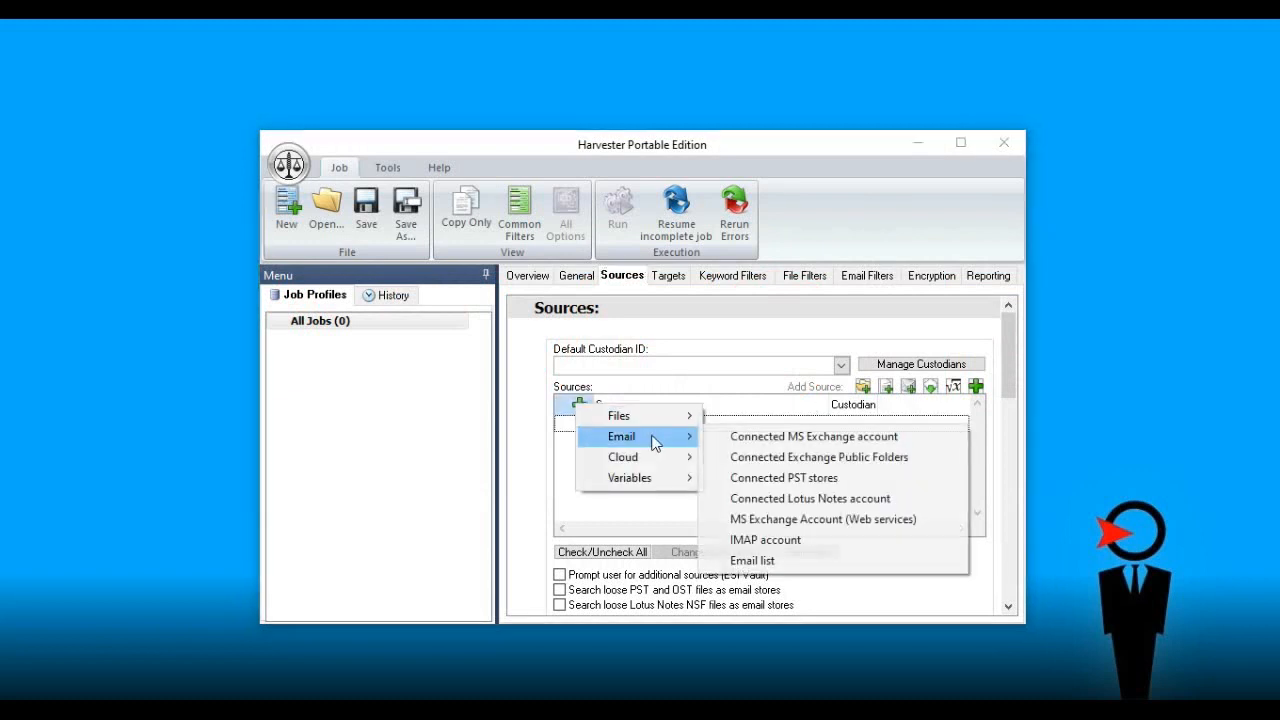
pyautogui.moveTo(659, 457)
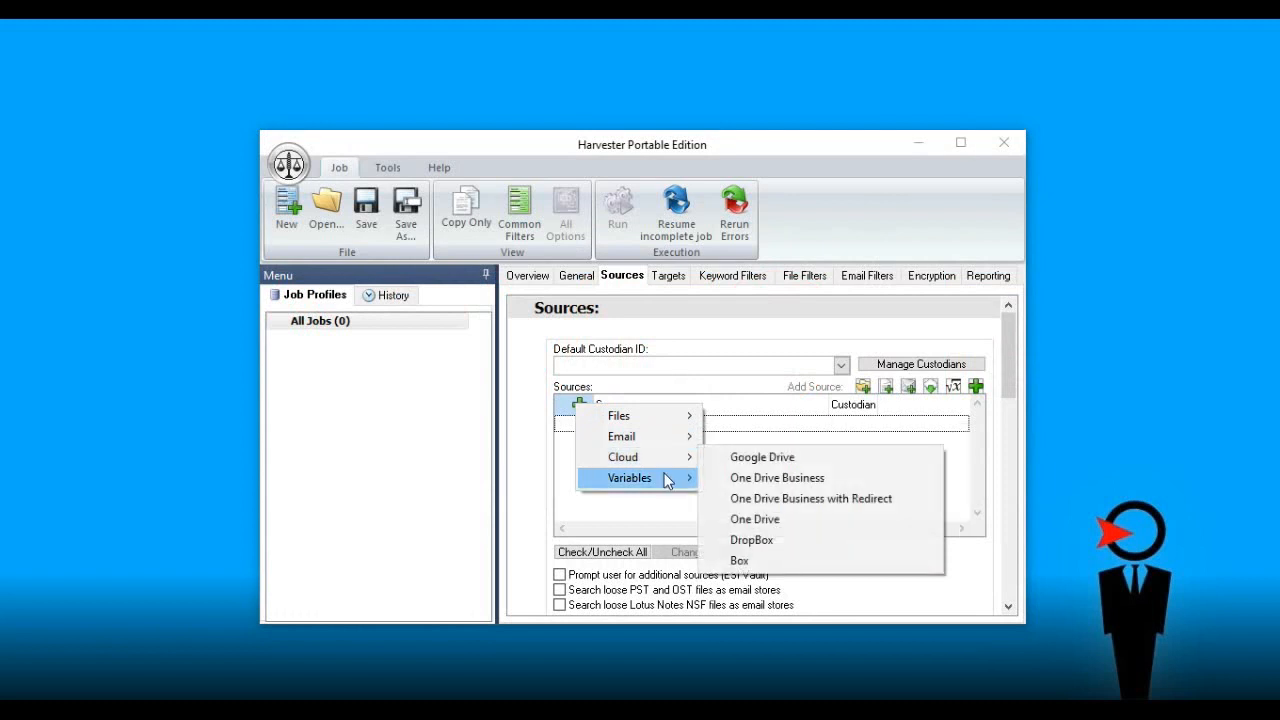
pyautogui.moveTo(669, 481)
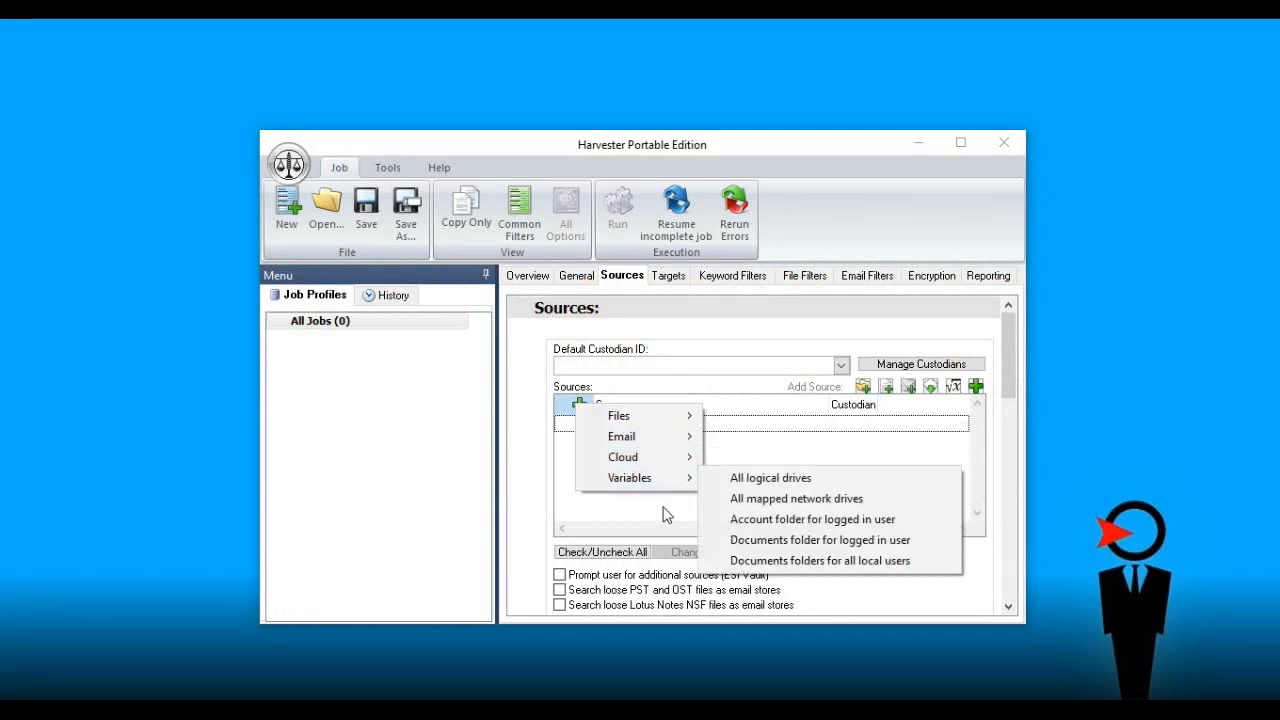
pyautogui.click(663, 514)
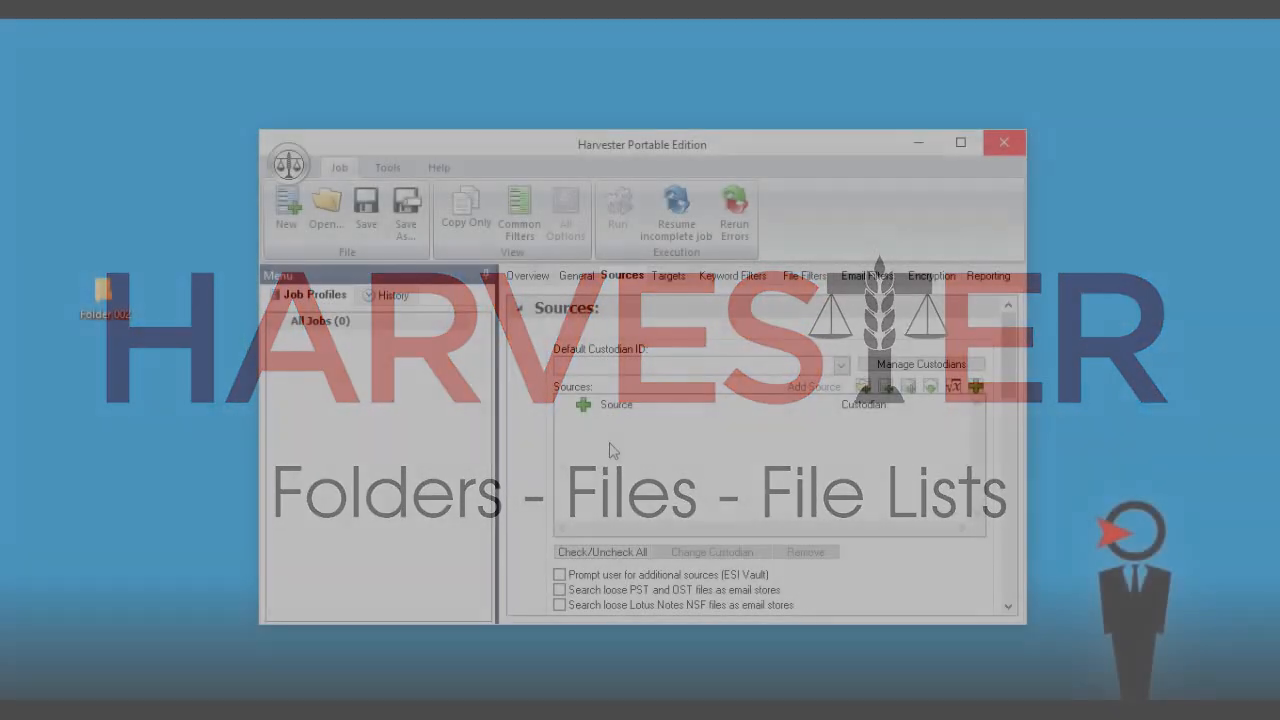
# Examine the dialog for adding a folder source and its folder browser, and close both without adding a folder.
pyautogui.click(586, 406)
pyautogui.moveTo(660, 418)
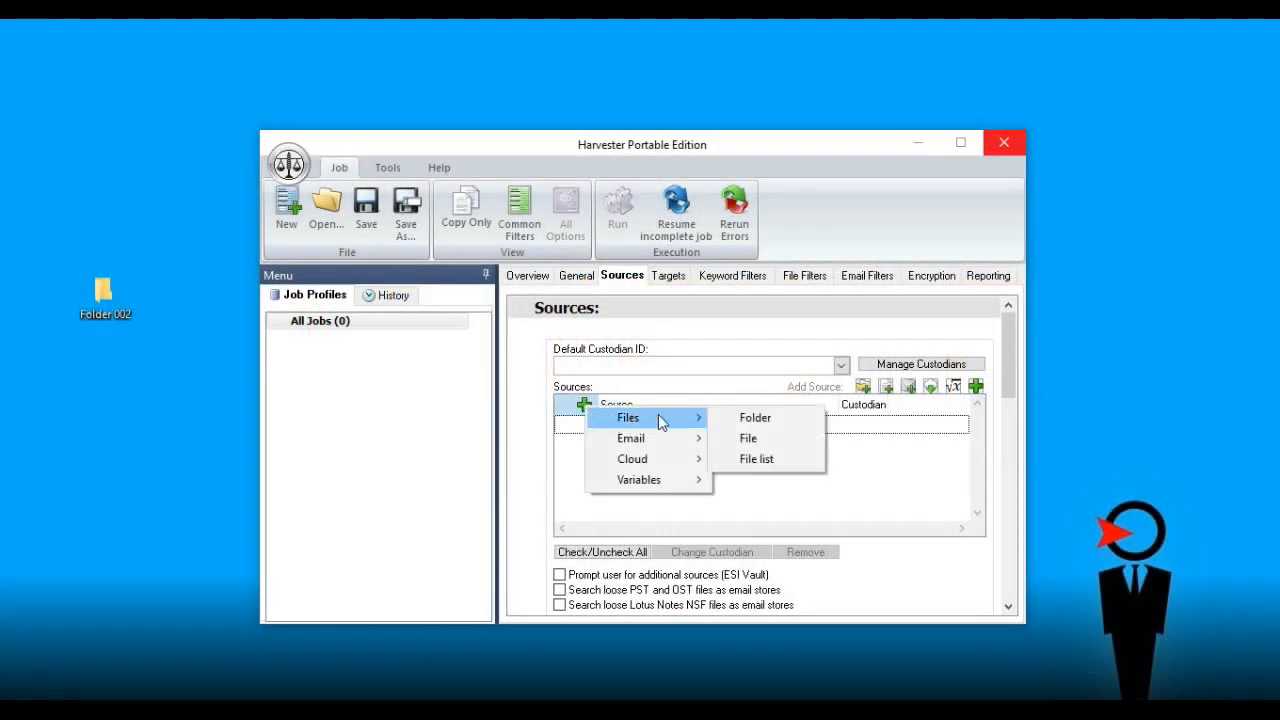
pyautogui.click(752, 421)
pyautogui.moveTo(770, 400); pyautogui.dragTo(770, 445)
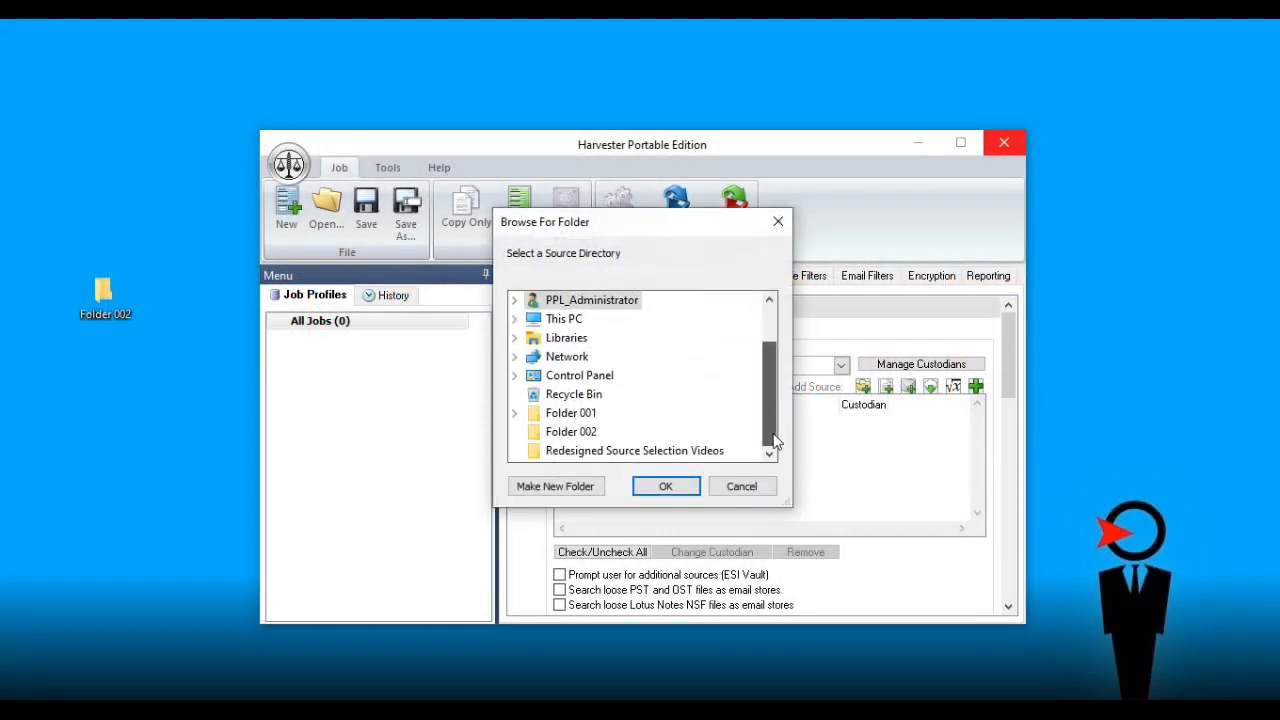
pyautogui.click(735, 486)
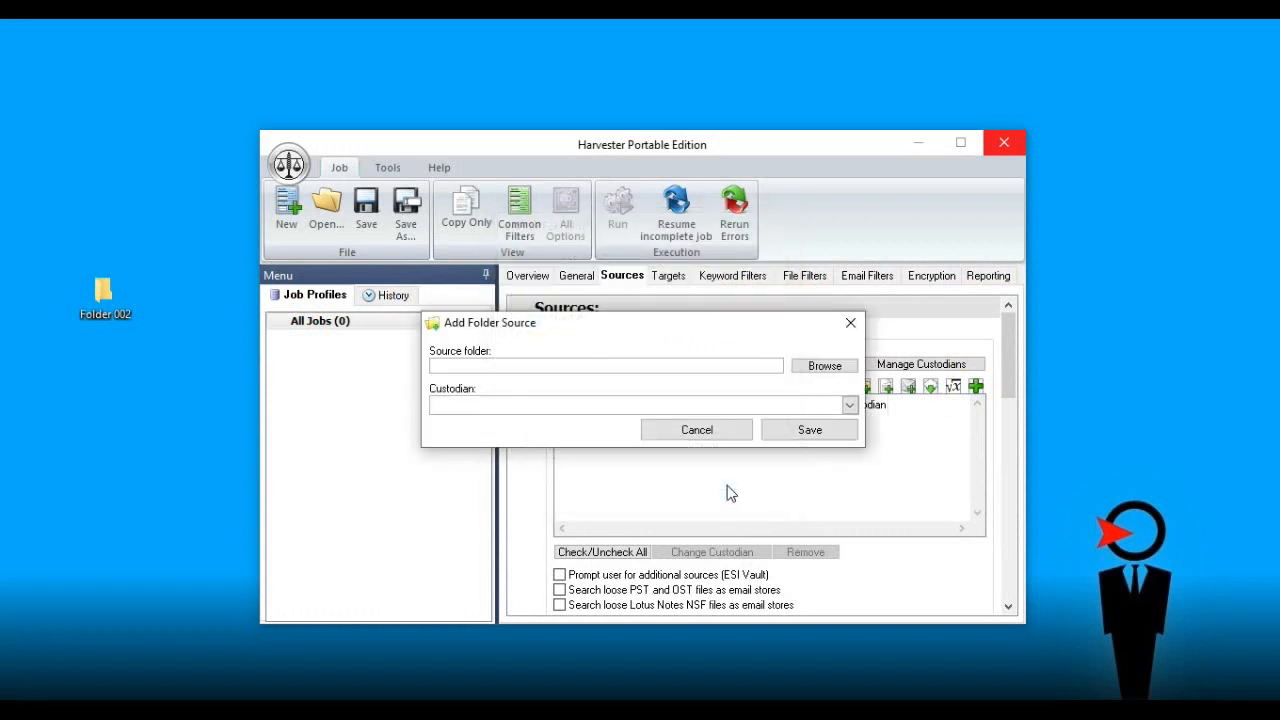
pyautogui.click(714, 433)
# Examine how a single file is chosen as a source, and cancel without adding one.
pyautogui.click(584, 406)
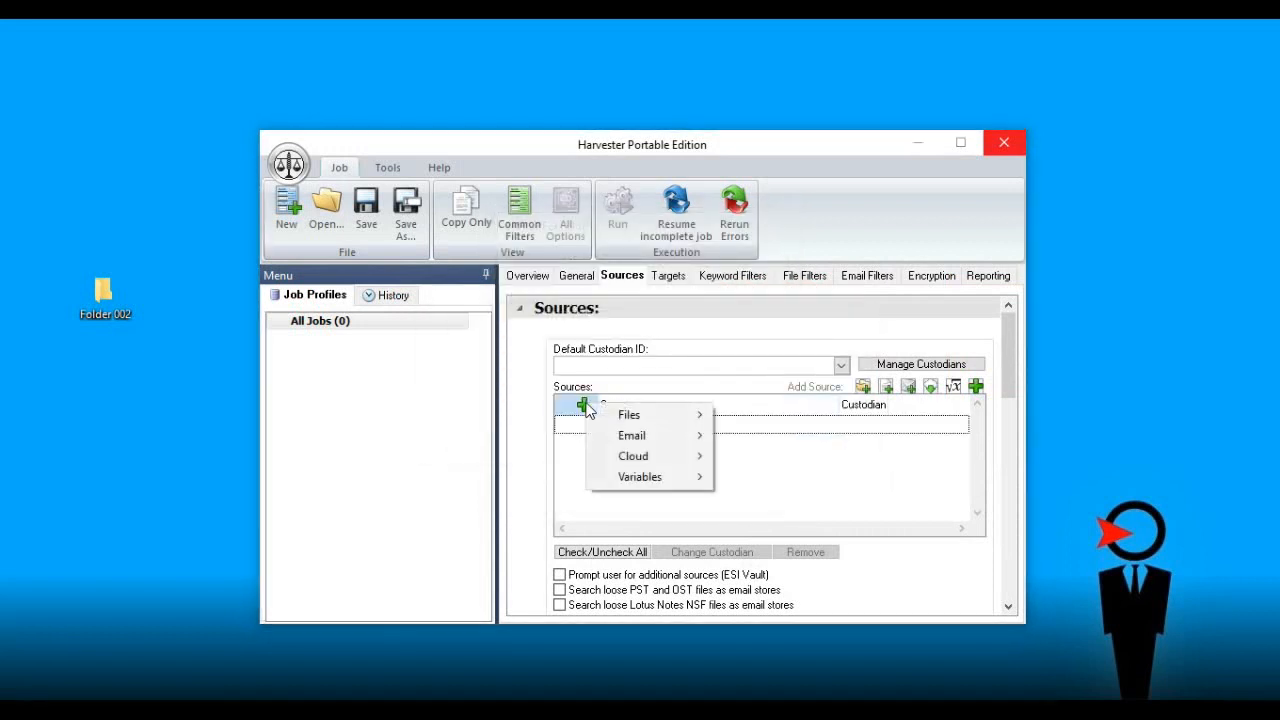
pyautogui.moveTo(625, 414)
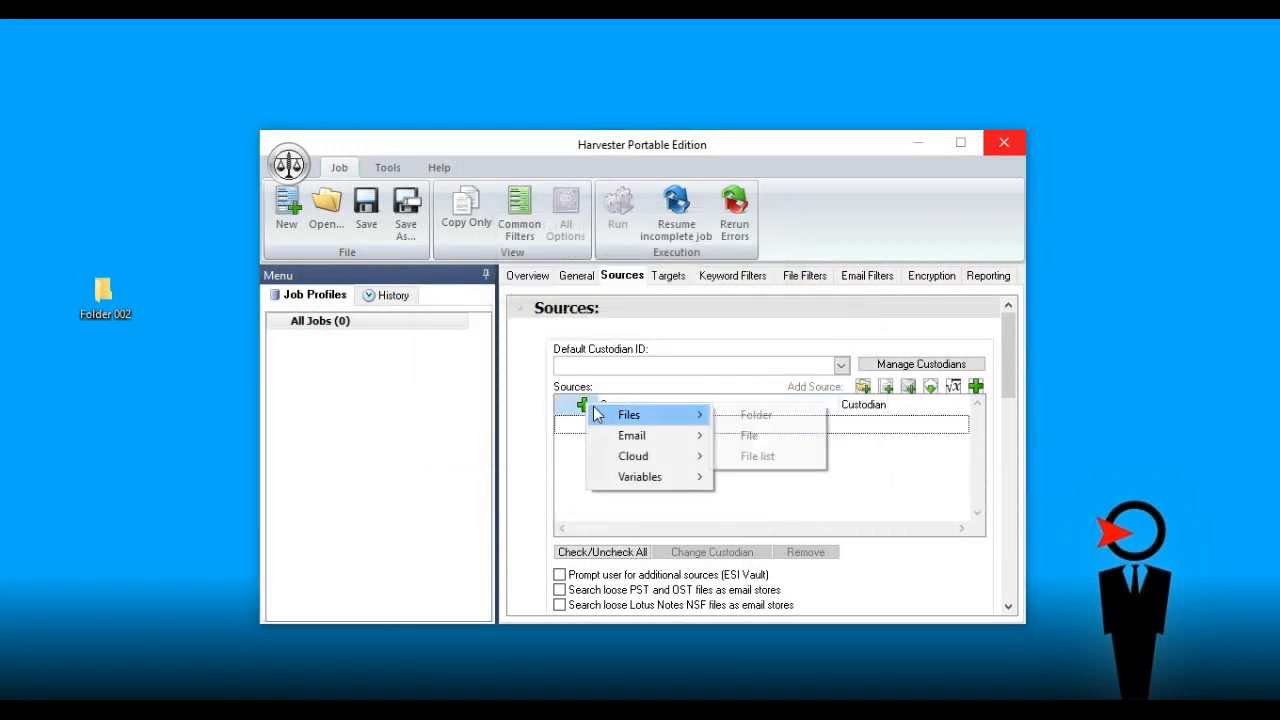
pyautogui.click(758, 438)
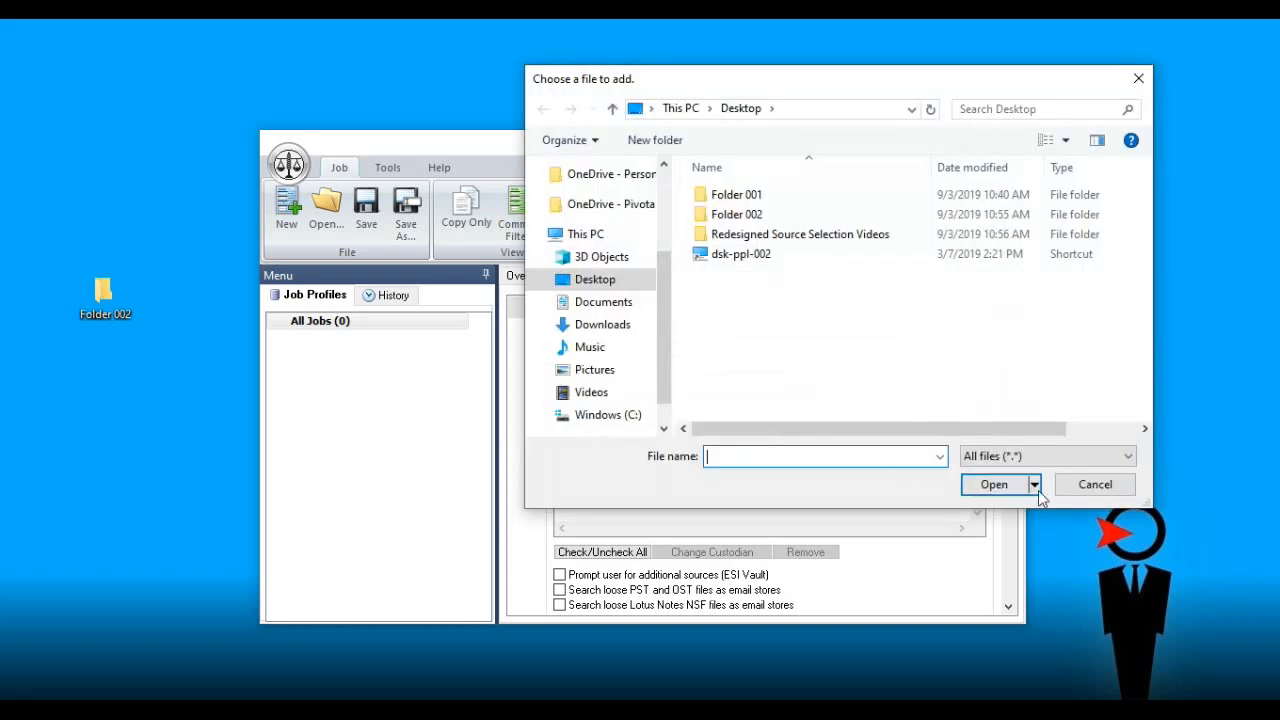
pyautogui.click(1094, 486)
pyautogui.click(700, 437)
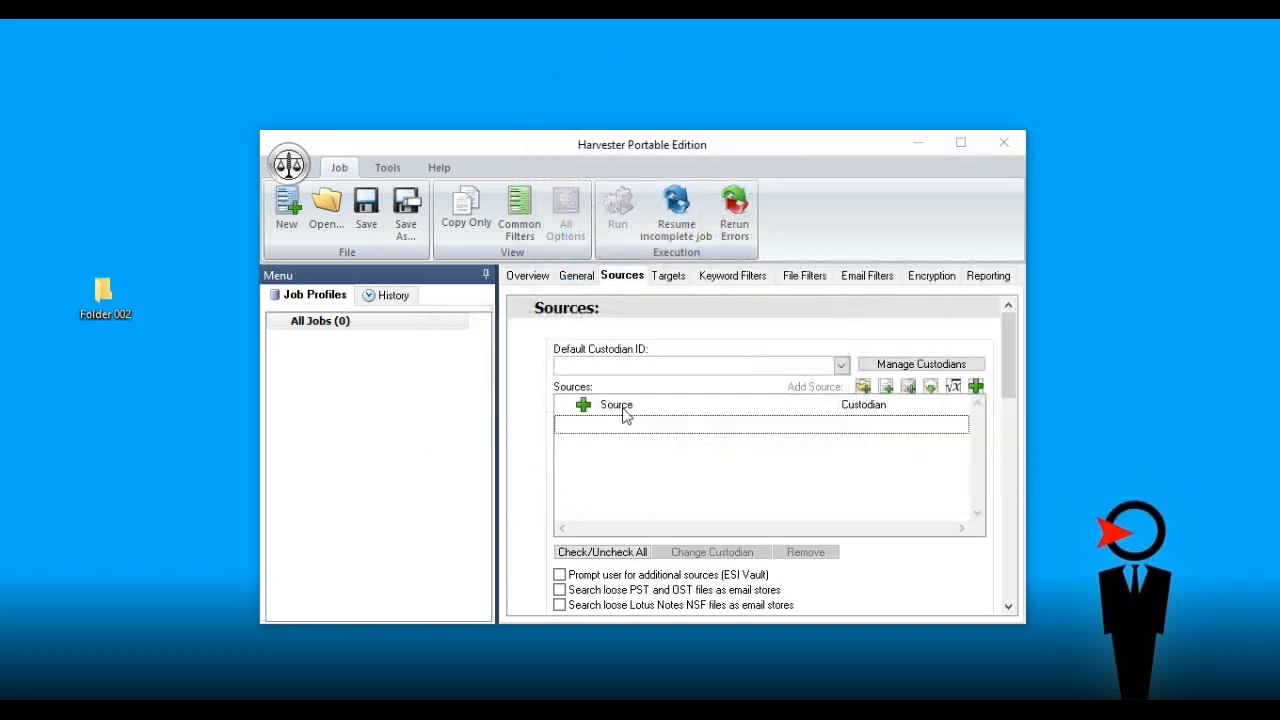
# Examine how a text file list is chosen as a source, and cancel without adding one.
pyautogui.click(575, 400)
pyautogui.moveTo(617, 418)
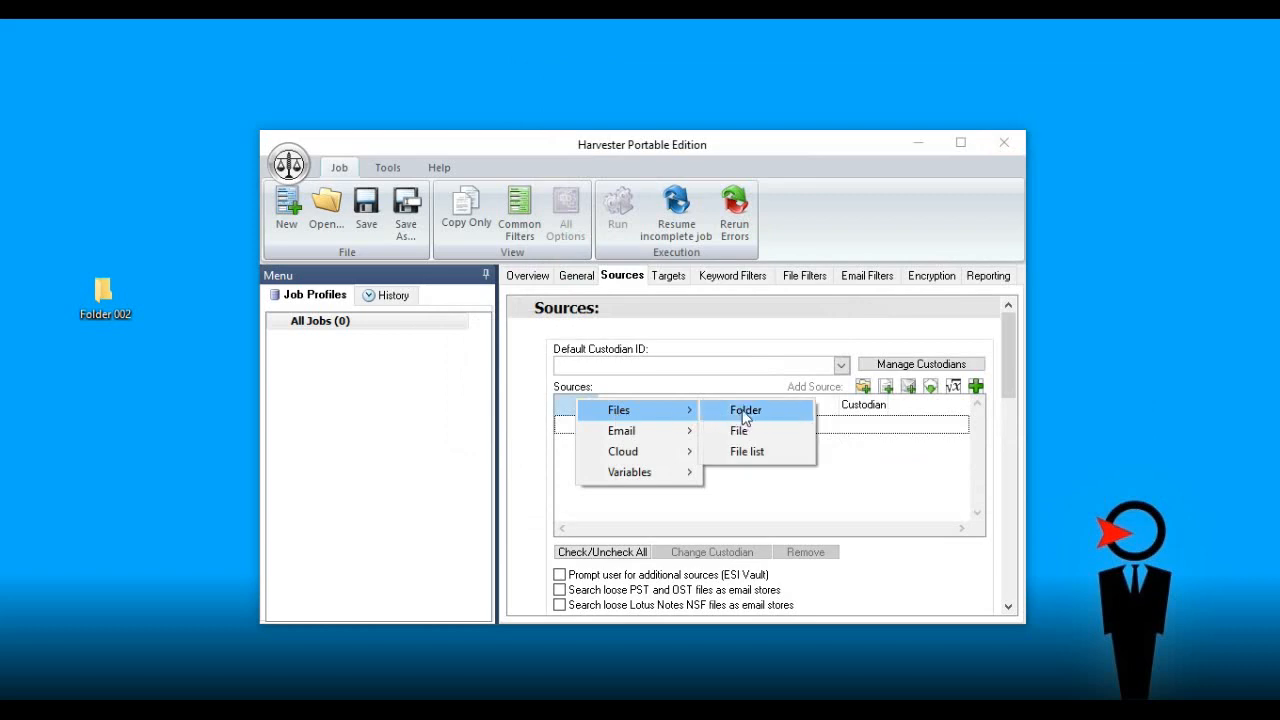
pyautogui.click(749, 451)
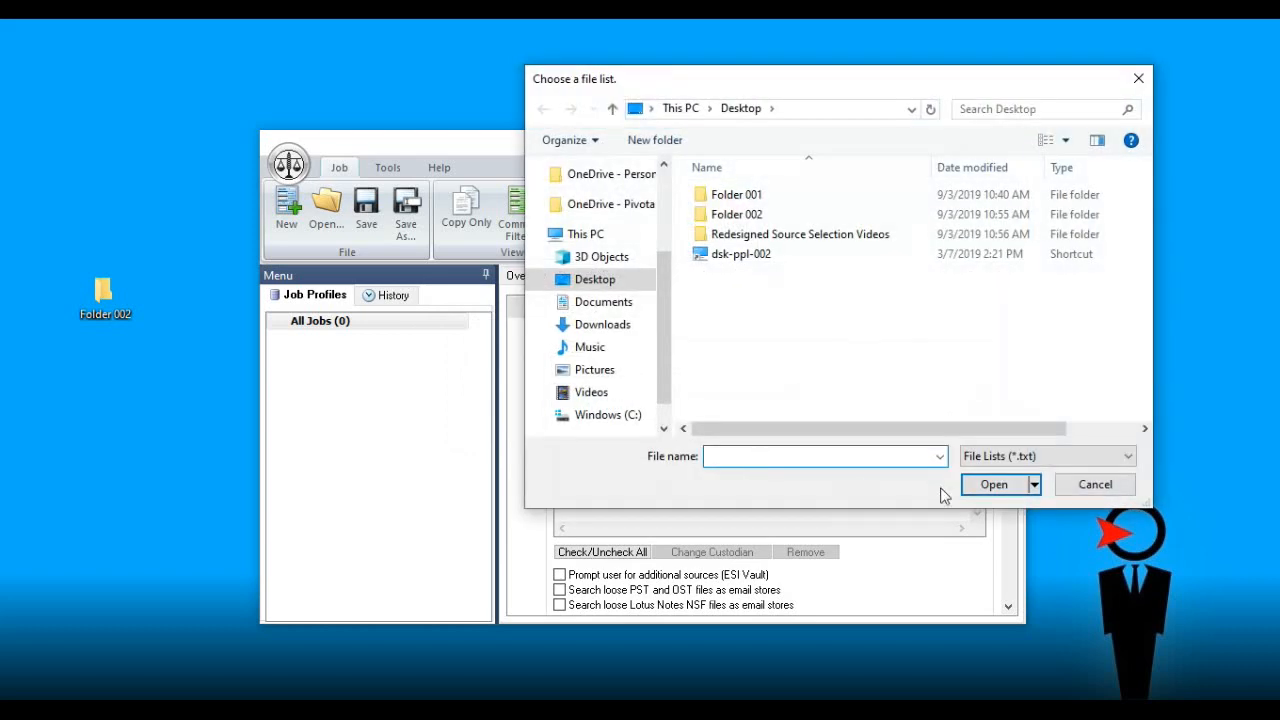
pyautogui.click(1085, 494)
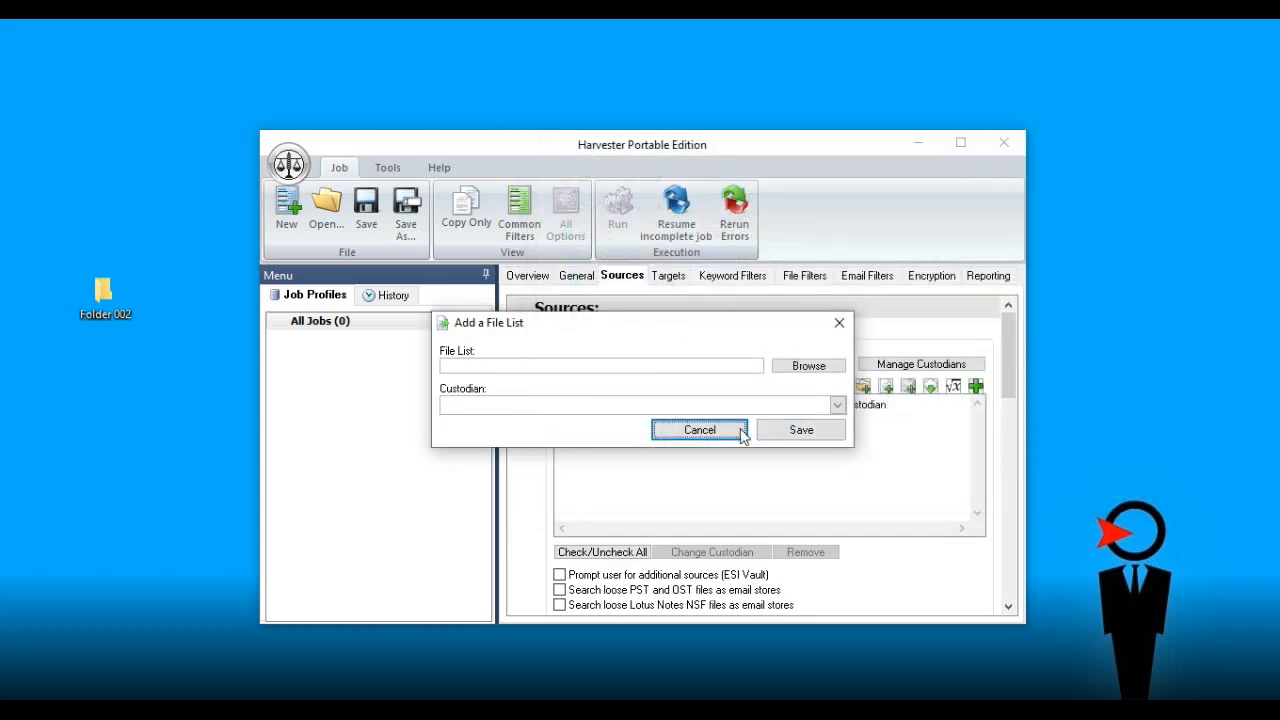
pyautogui.click(703, 431)
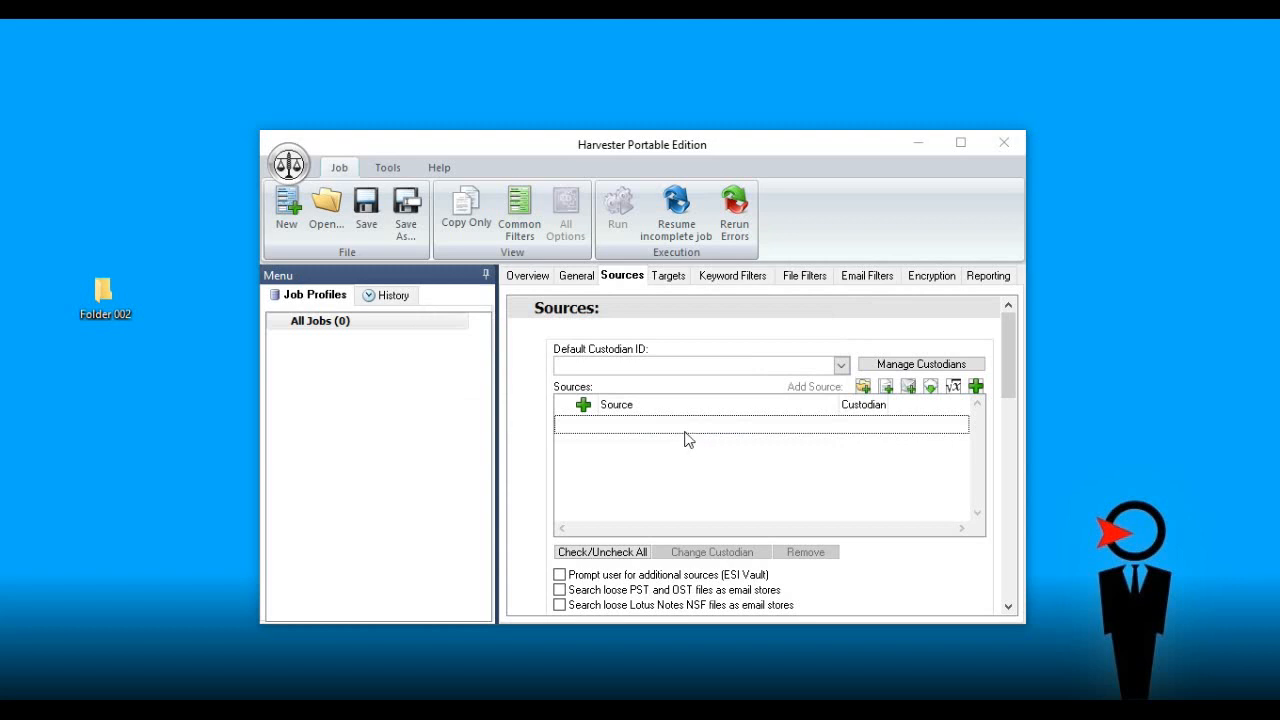
# Paste the copied Folder 001 into the Sources list and add Folder 002 from the desktop.
pyautogui.rightClick(686, 439)
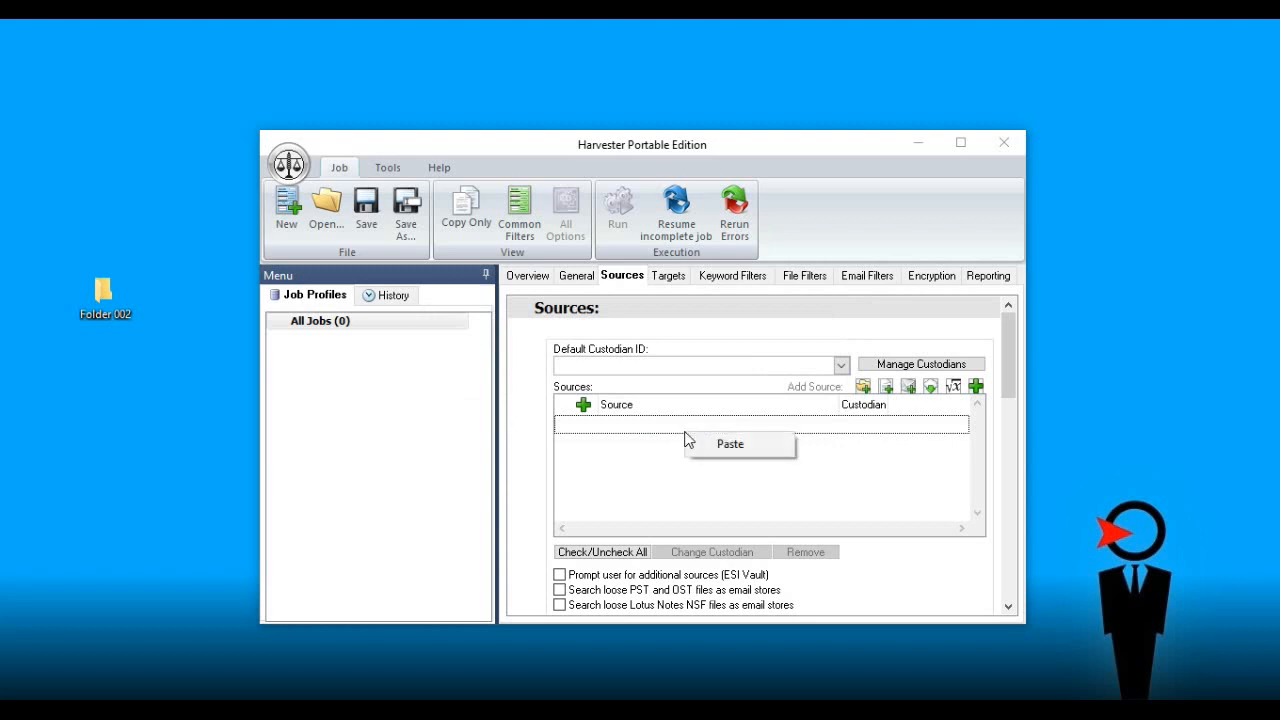
pyautogui.click(754, 458)
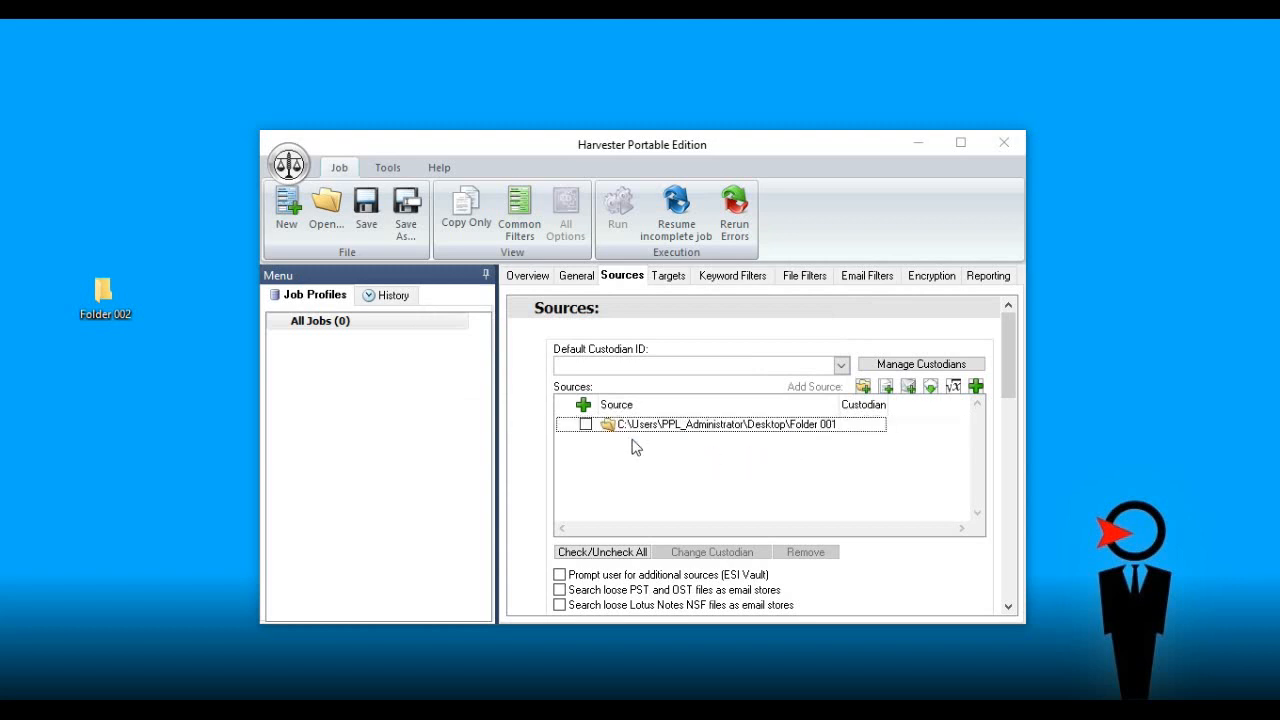
pyautogui.moveTo(103, 292); pyautogui.dragTo(668, 479)
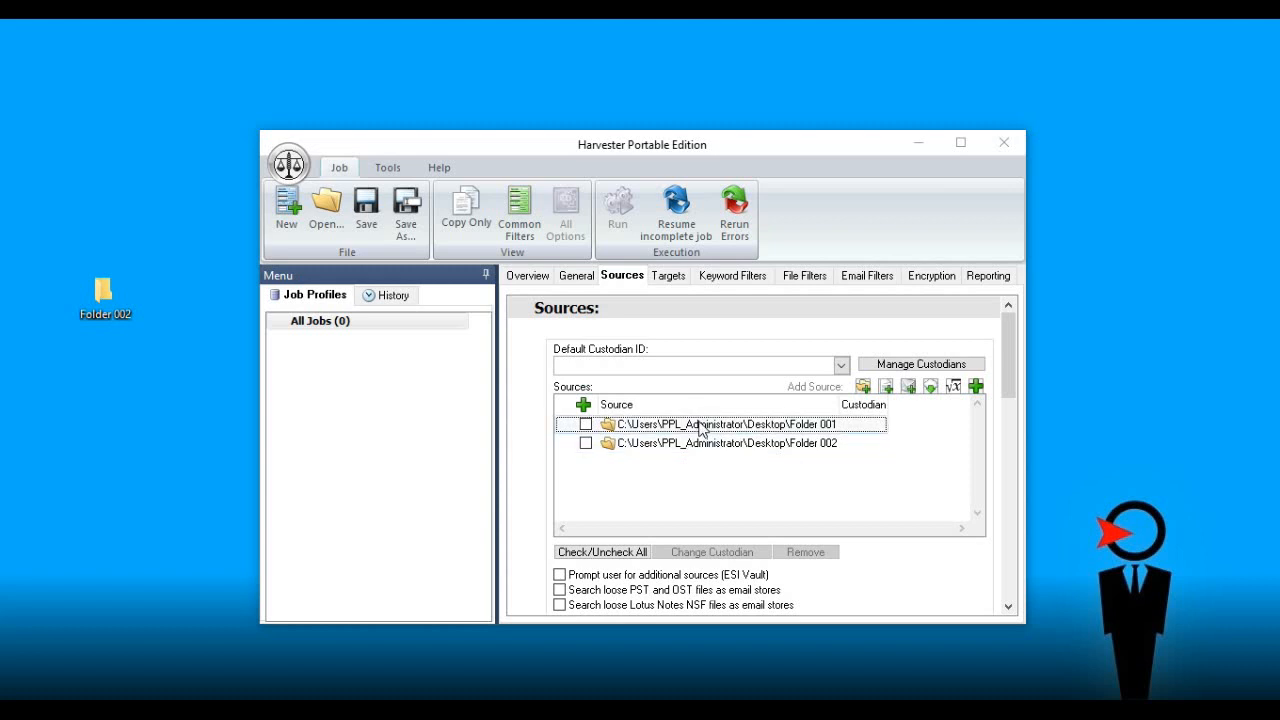
# Inspect the source folder and custodian settings of the Folder 001 source, and close them without changes.
pyautogui.doubleClick(703, 426)
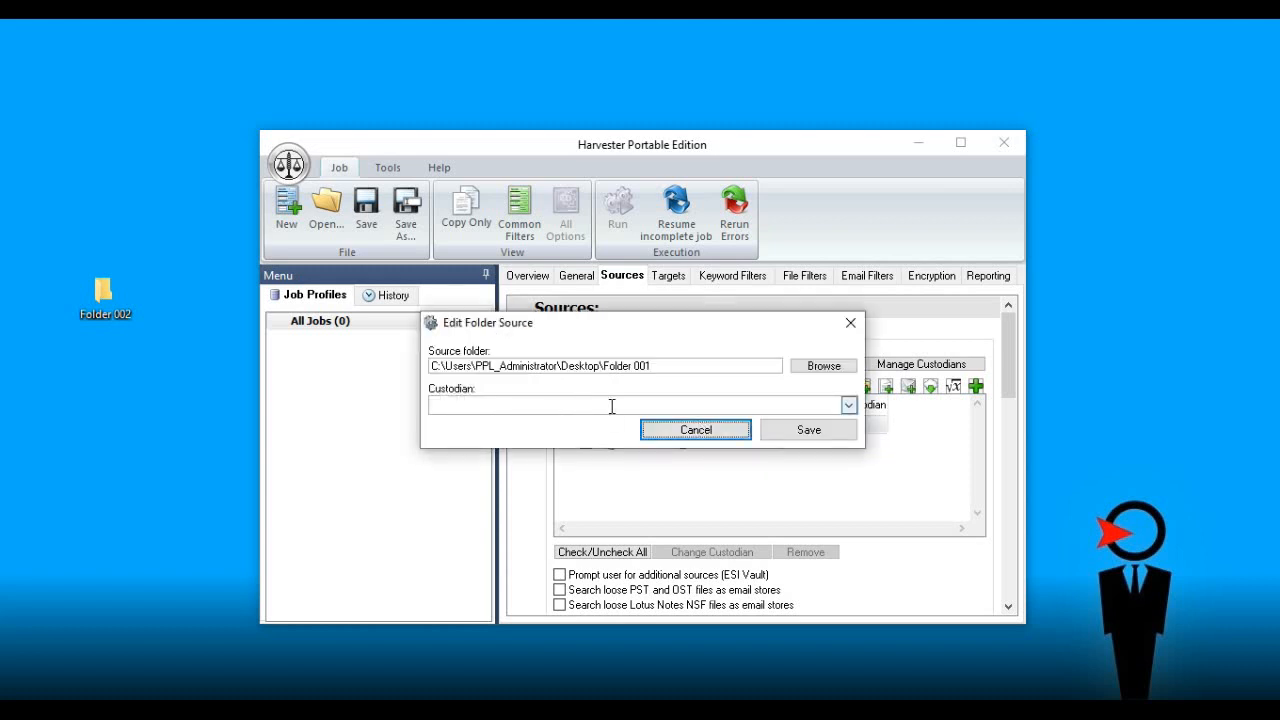
pyautogui.click(687, 432)
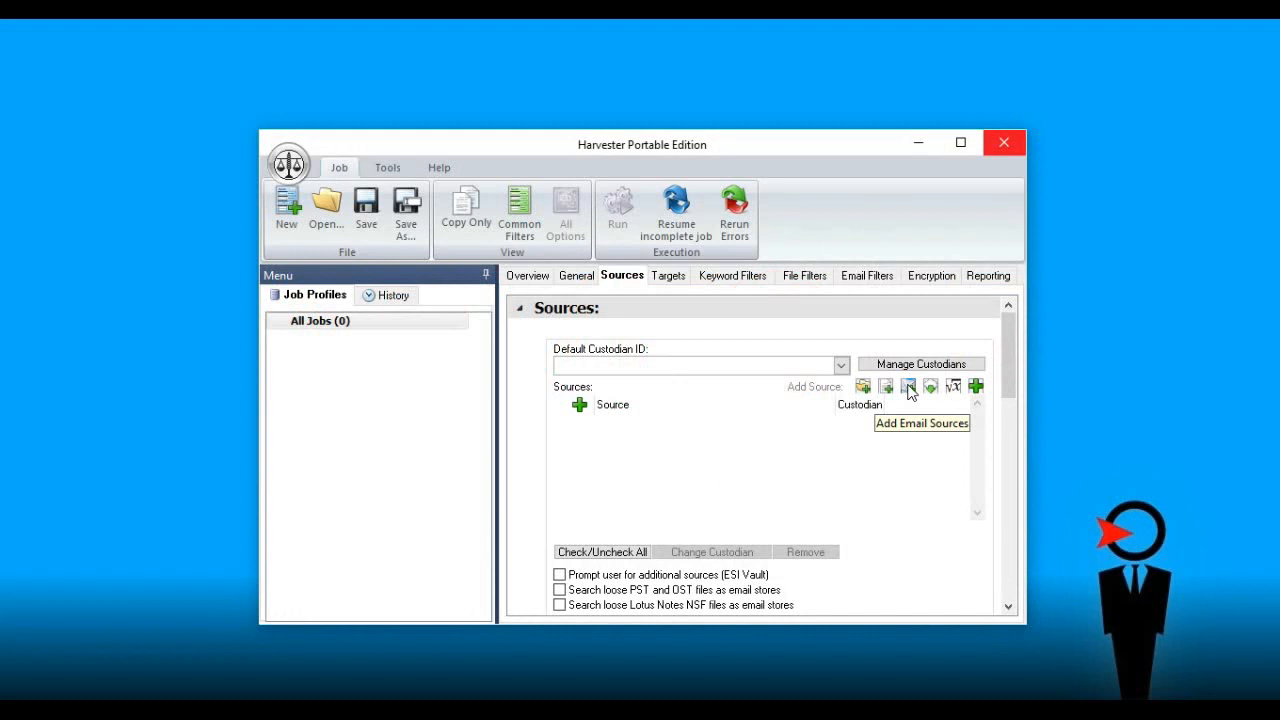
# Try an active Outlook source with the connected Exchange account, connected Public Folders and mounted PST containers, and cancel it.
pyautogui.click(583, 416)
pyautogui.moveTo(635, 447)
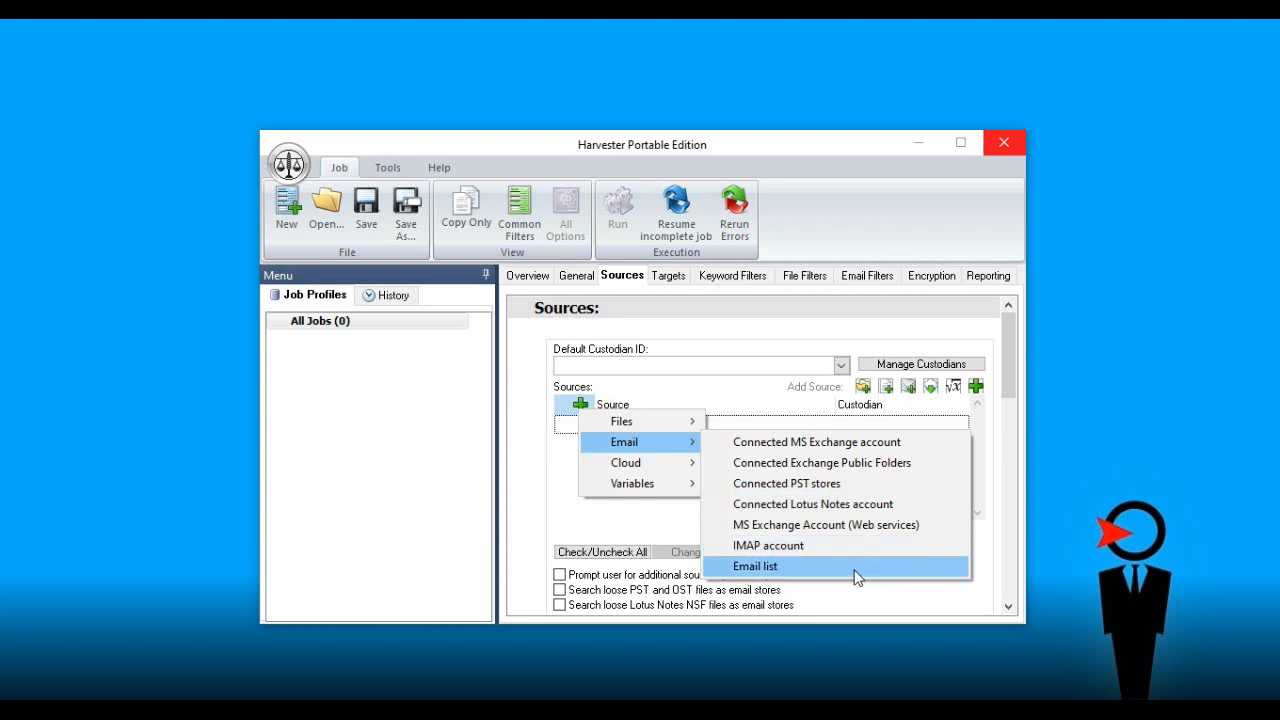
pyautogui.click(928, 451)
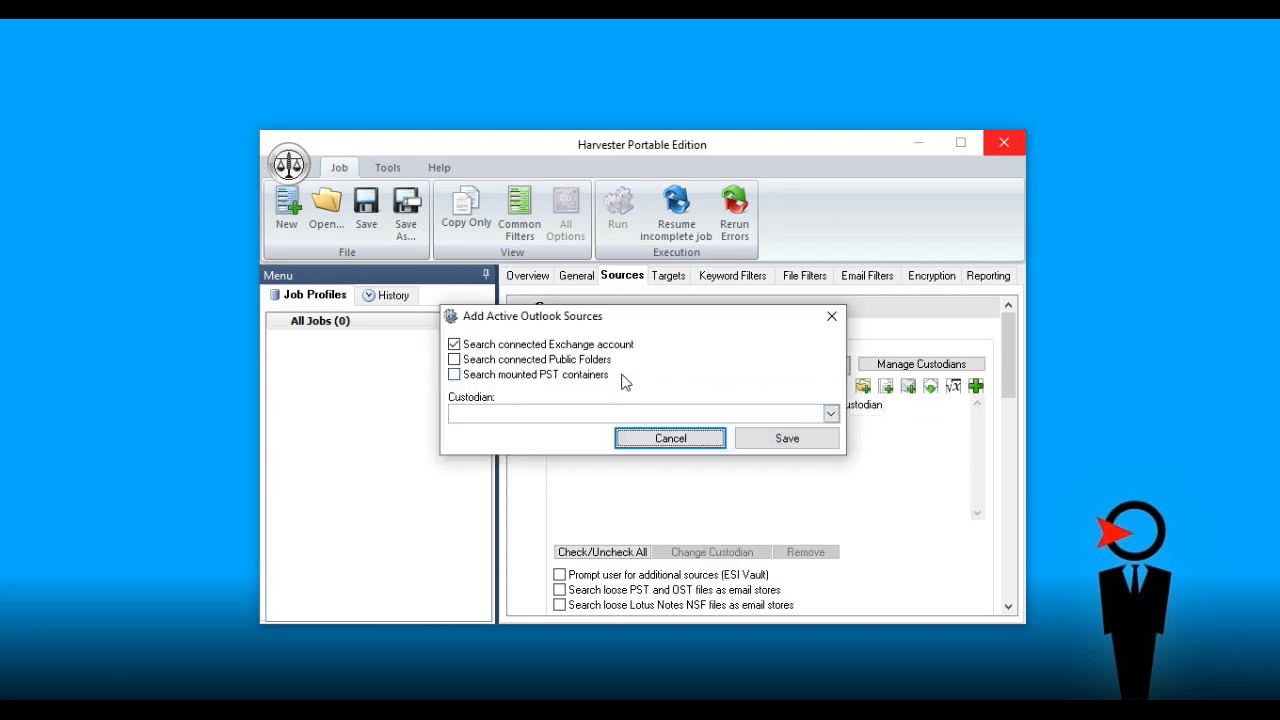
pyautogui.click(558, 362)
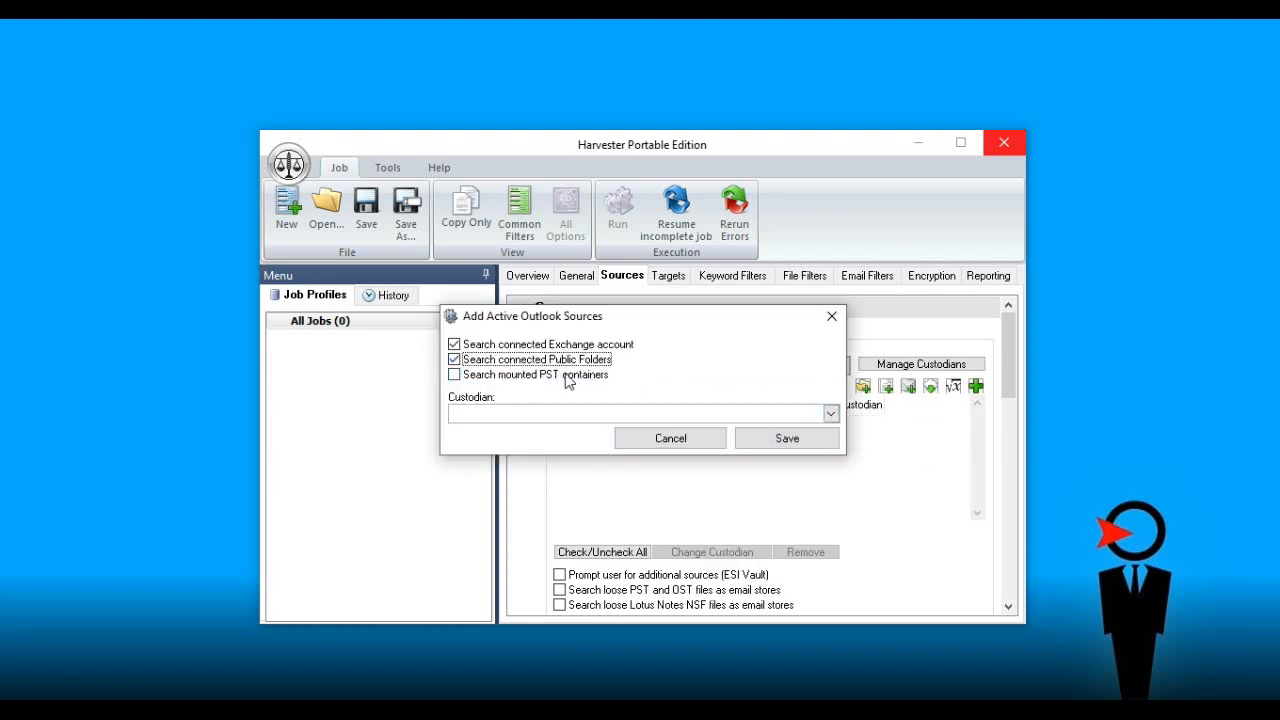
pyautogui.click(558, 378)
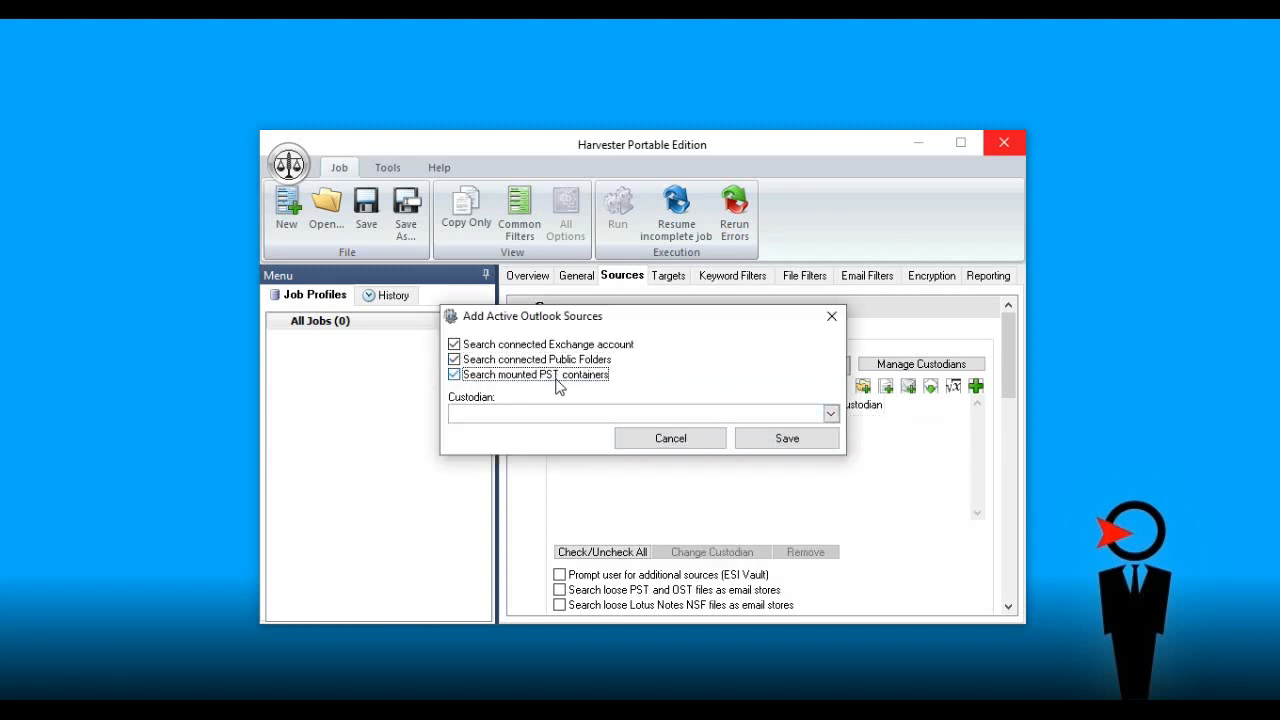
pyautogui.click(617, 347)
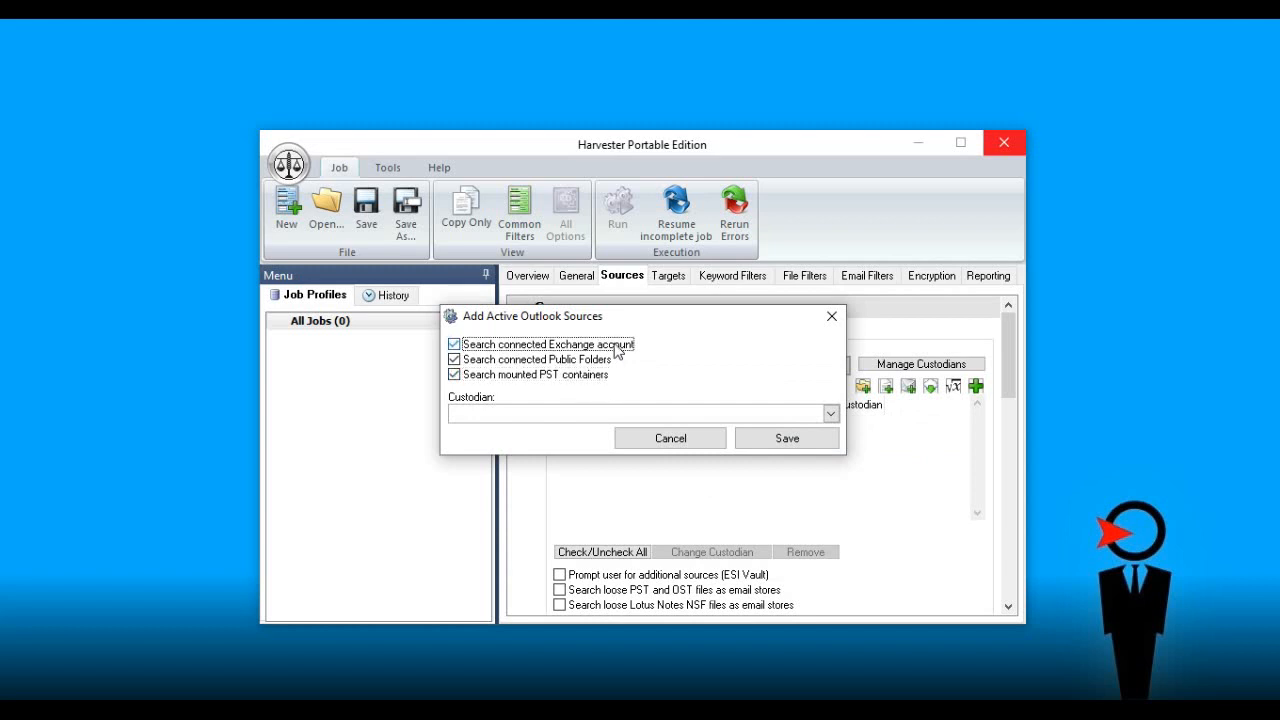
pyautogui.click(692, 441)
# Examine the settings for a connected Lotus Notes account source, and cancel without adding it.
pyautogui.click(580, 407)
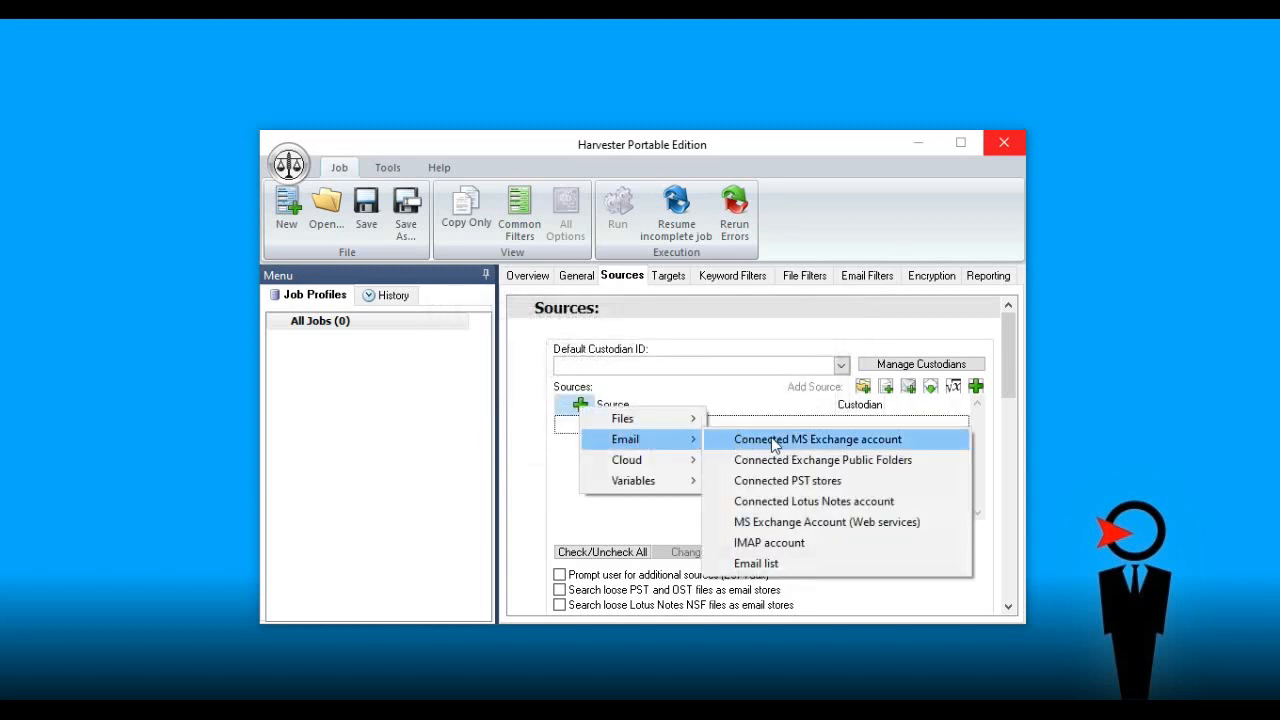
pyautogui.click(840, 506)
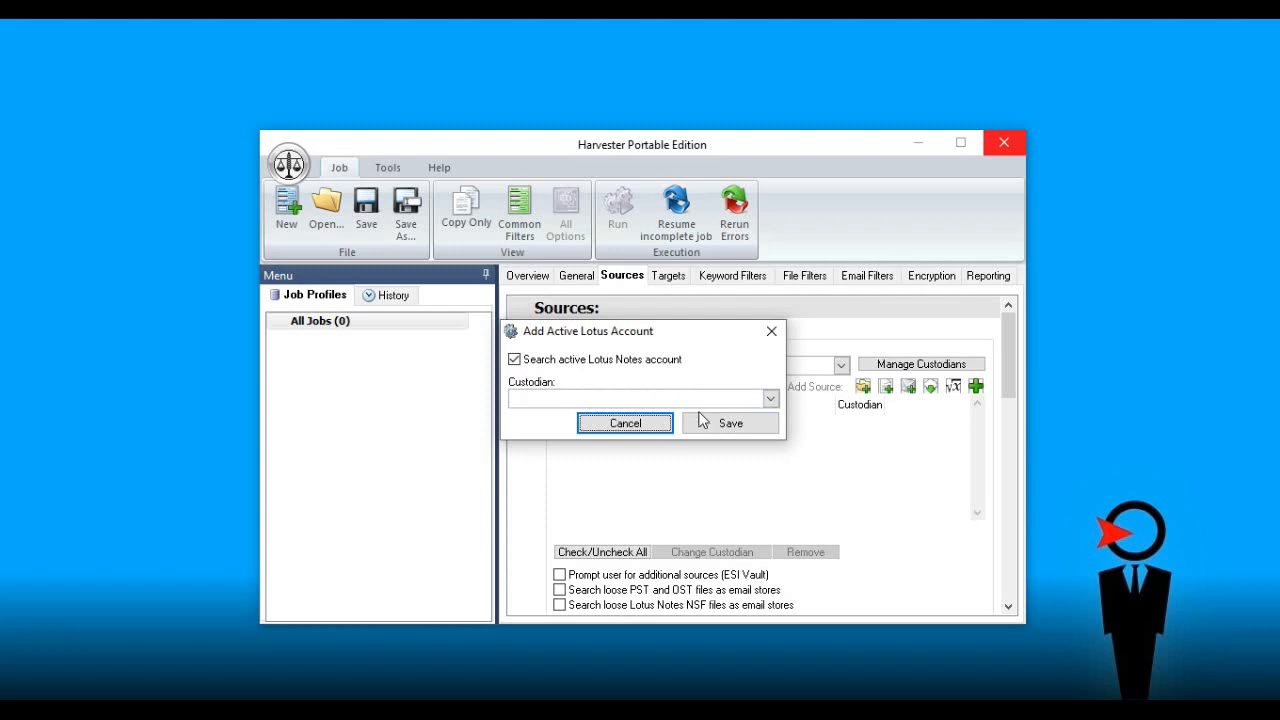
pyautogui.click(641, 428)
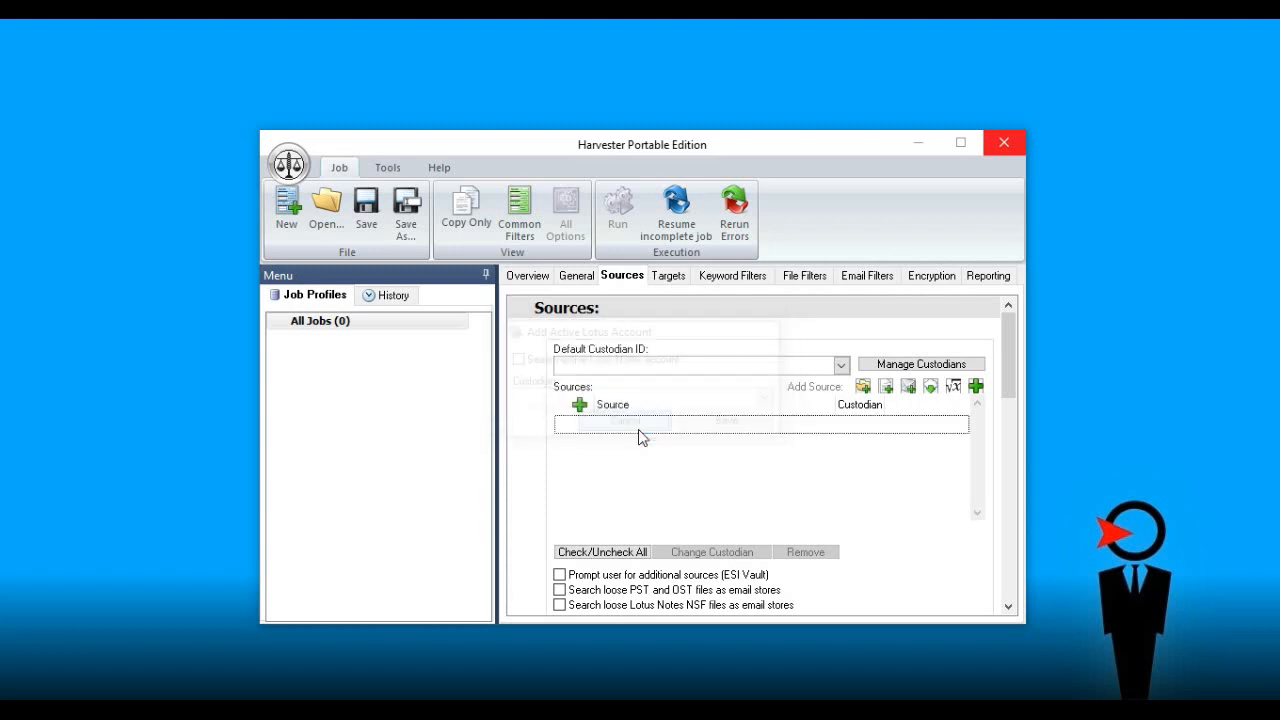
# Examine the MS Exchange web services account settings, including the show-password and prompt-user options, and cancel without adding the account.
pyautogui.click(579, 404)
pyautogui.moveTo(686, 440)
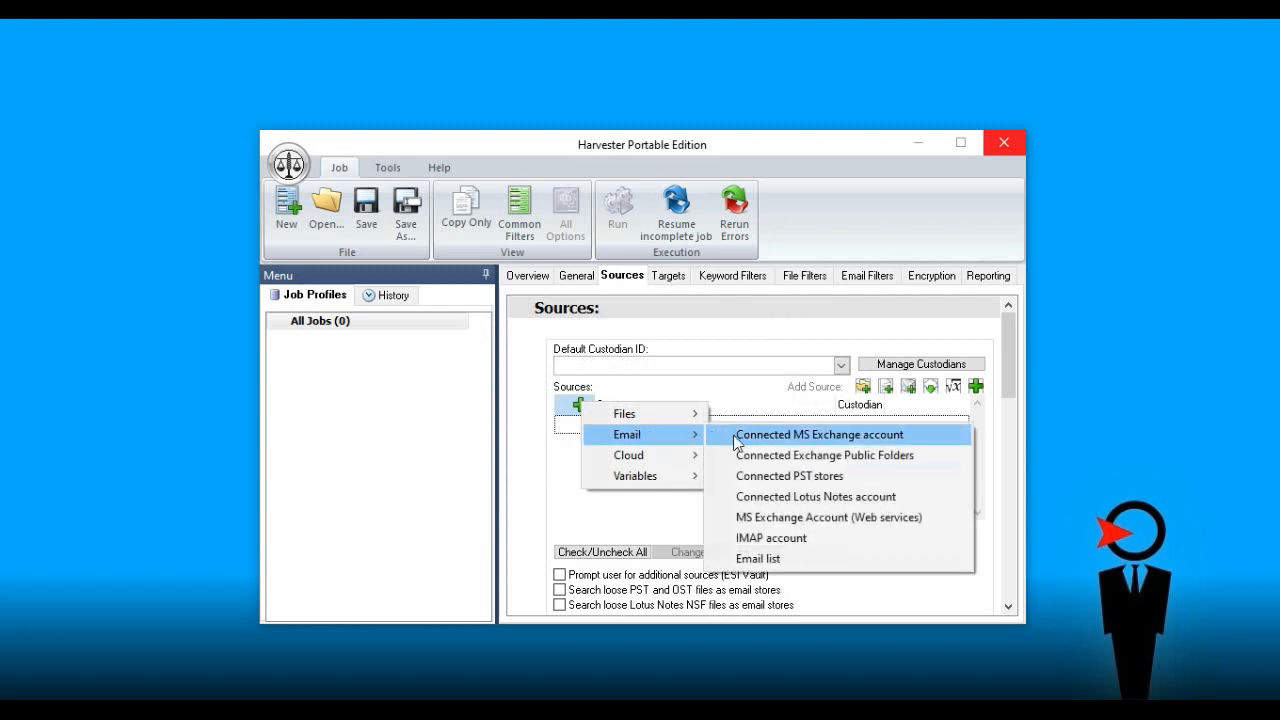
pyautogui.click(776, 517)
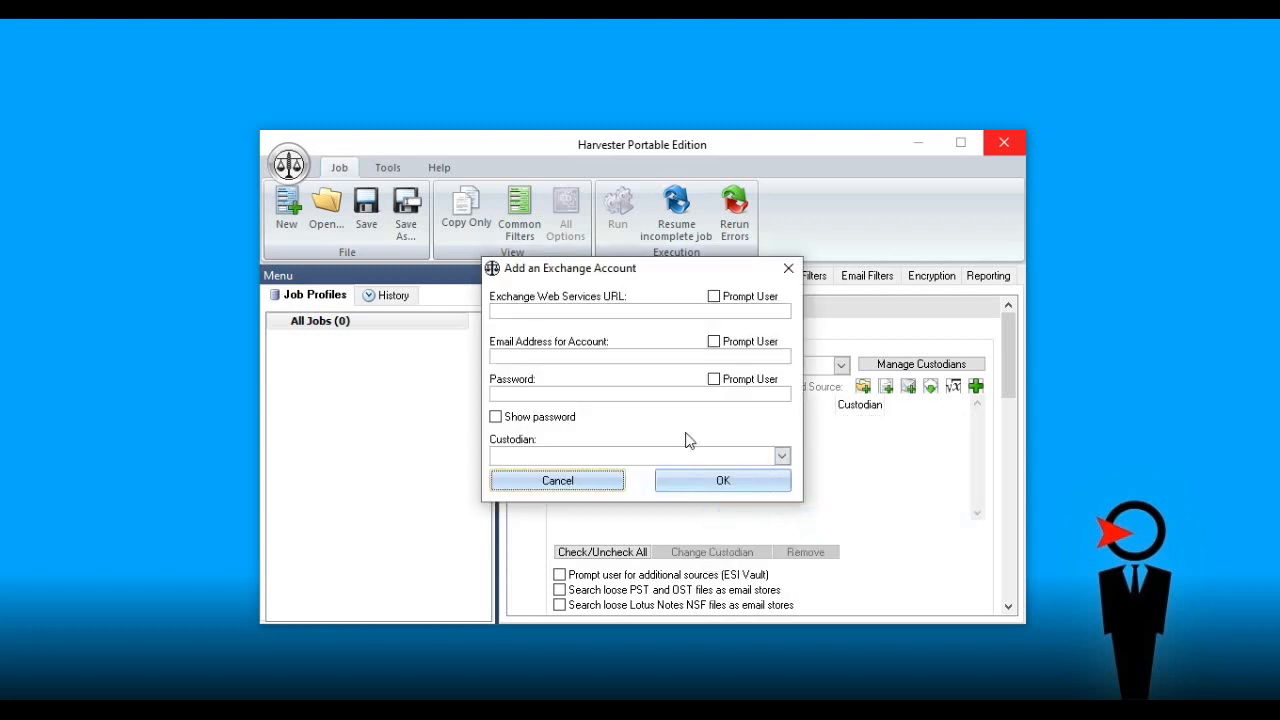
pyautogui.click(493, 312)
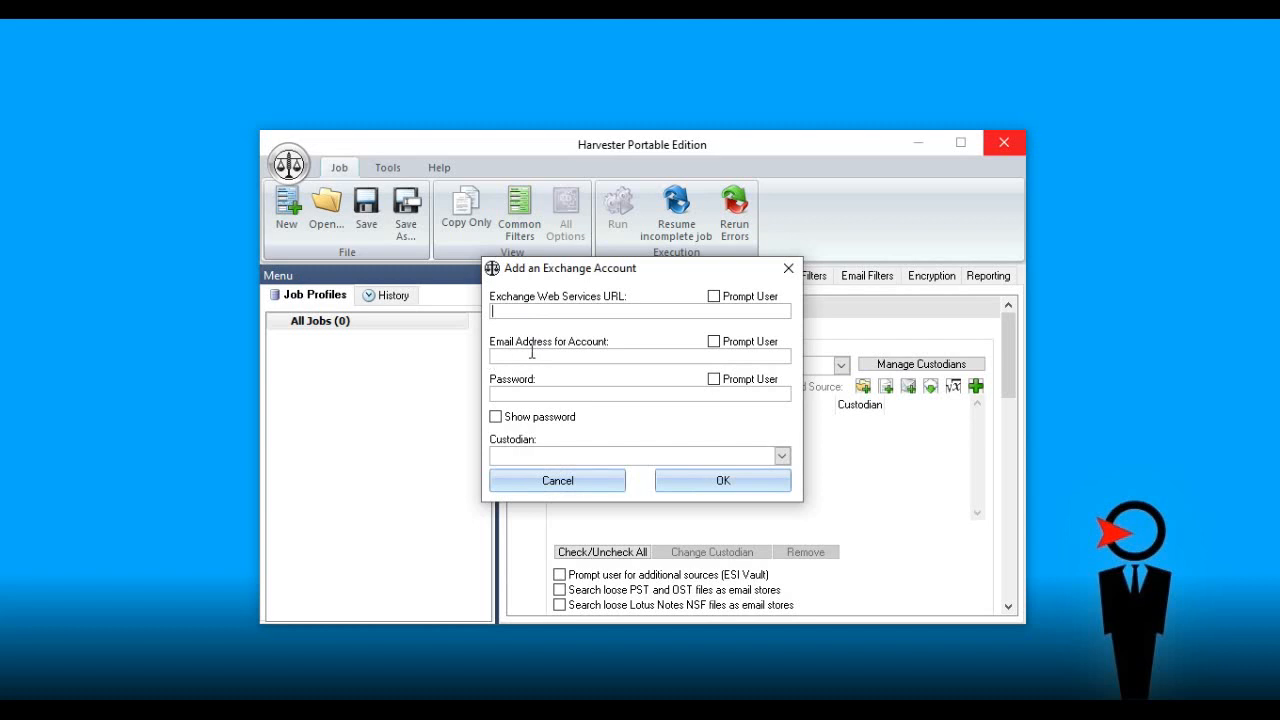
pyautogui.click(496, 420)
pyautogui.click(719, 298)
pyautogui.click(716, 346)
pyautogui.click(714, 381)
pyautogui.click(586, 482)
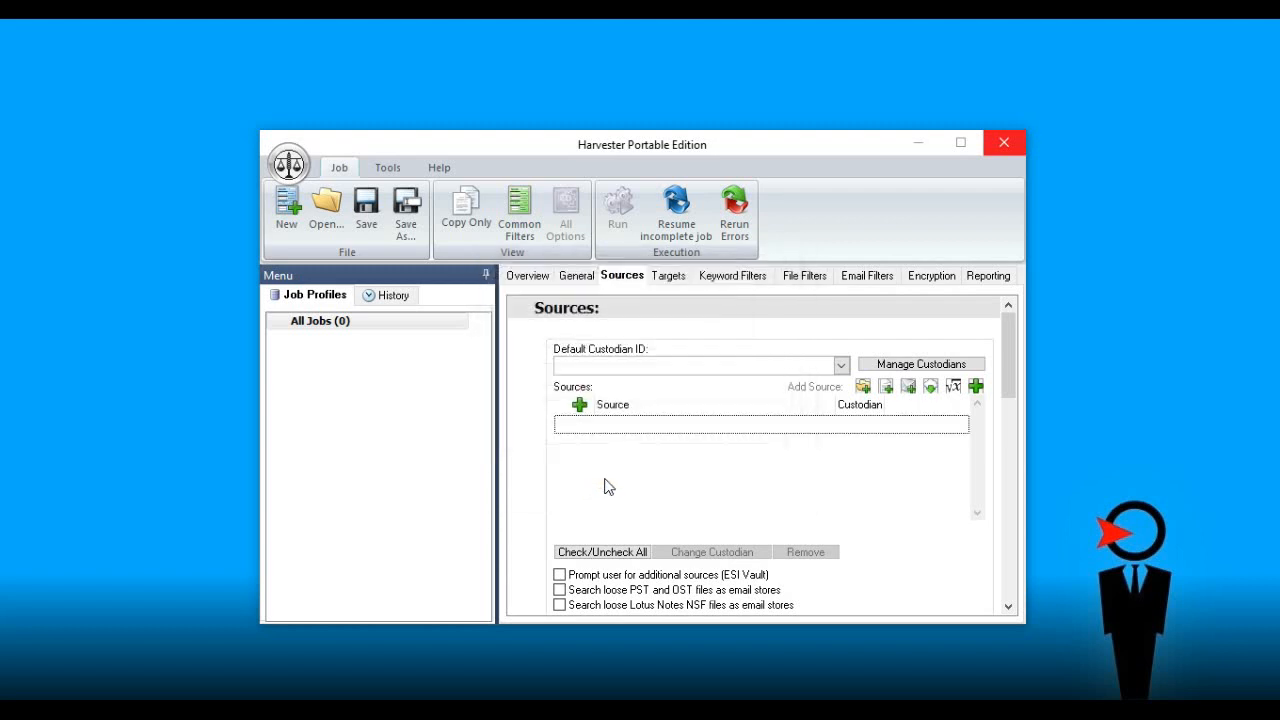
# Try an IMAP account source with the Gmail preset, prompting the user for both the IMAP user and the password.
pyautogui.click(580, 405)
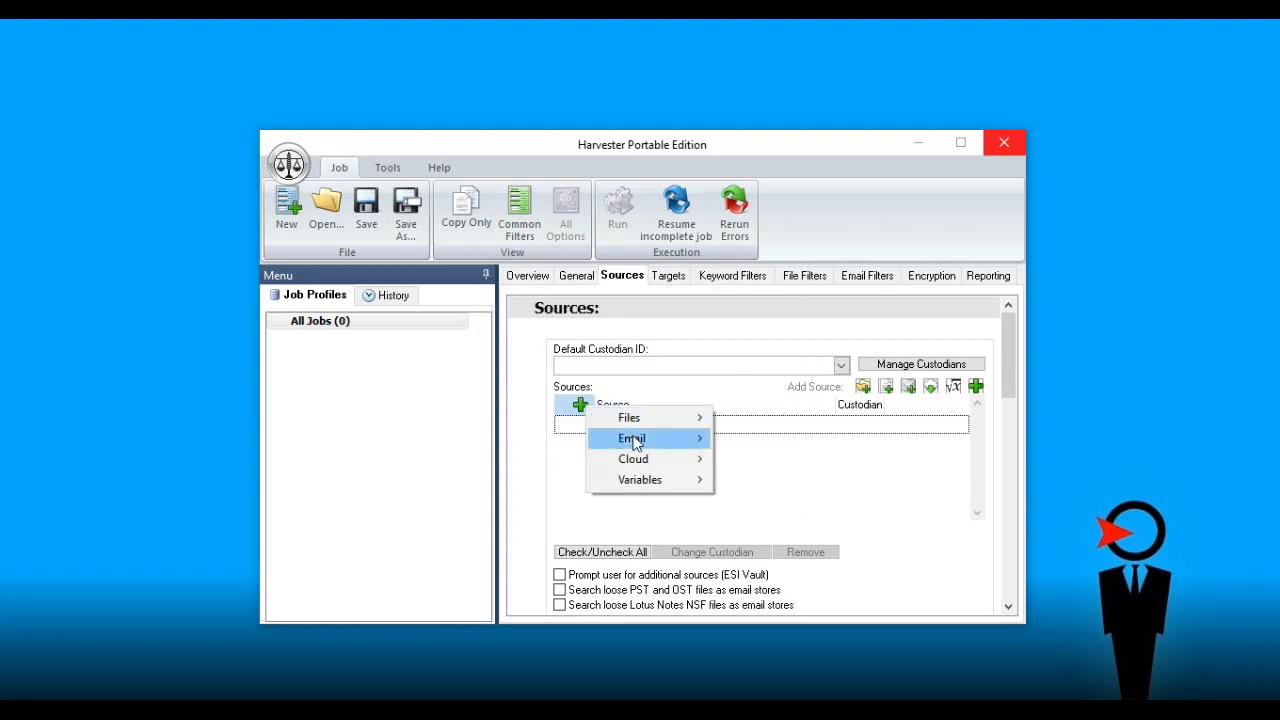
pyautogui.moveTo(638, 443)
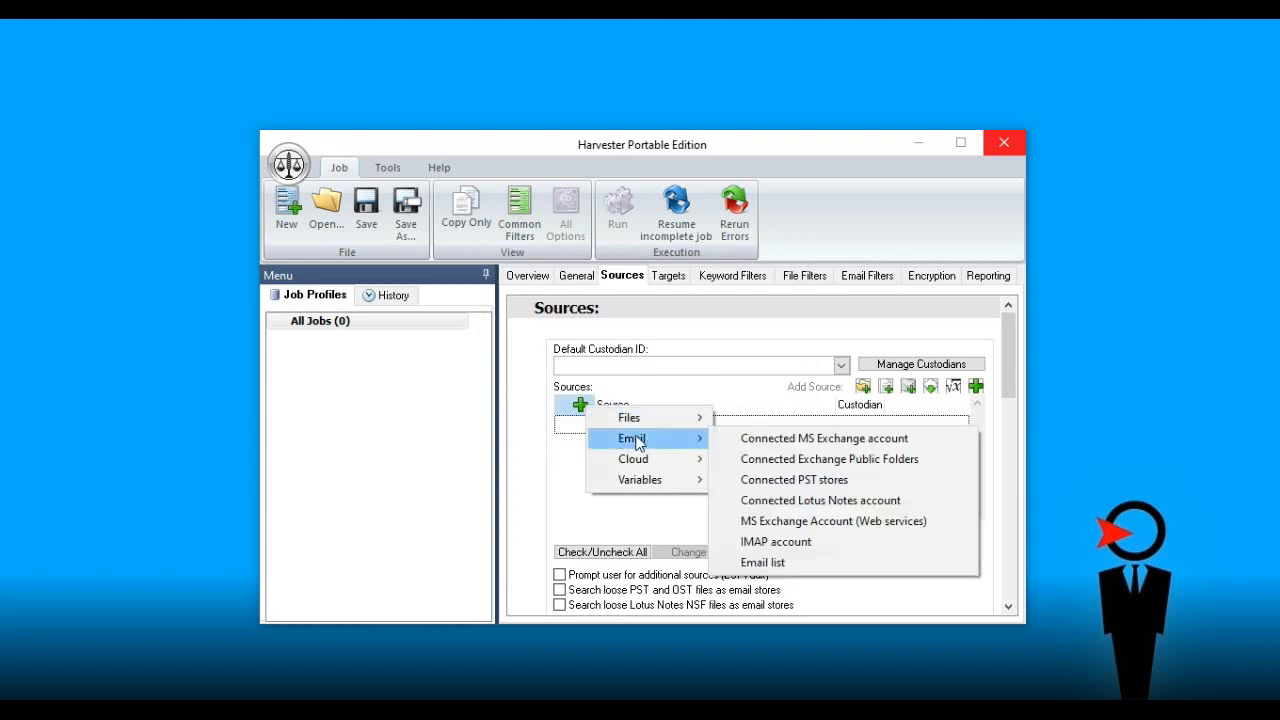
pyautogui.click(755, 545)
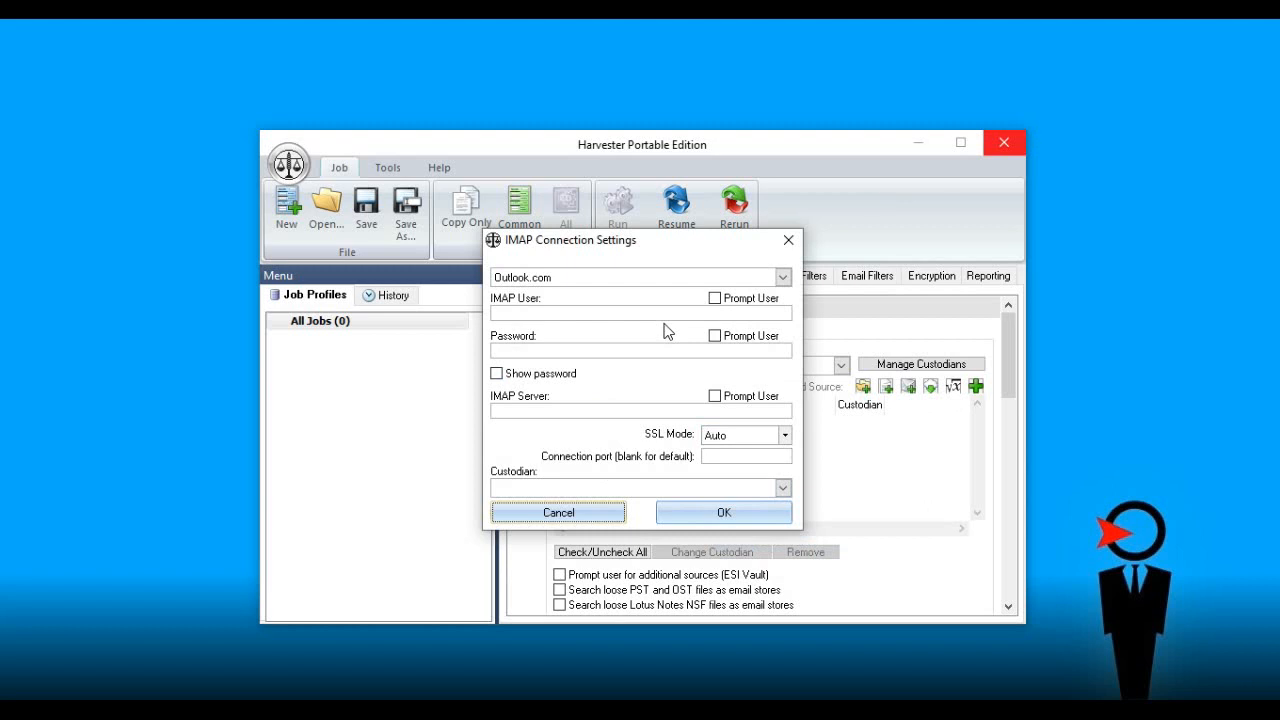
pyautogui.click(565, 312)
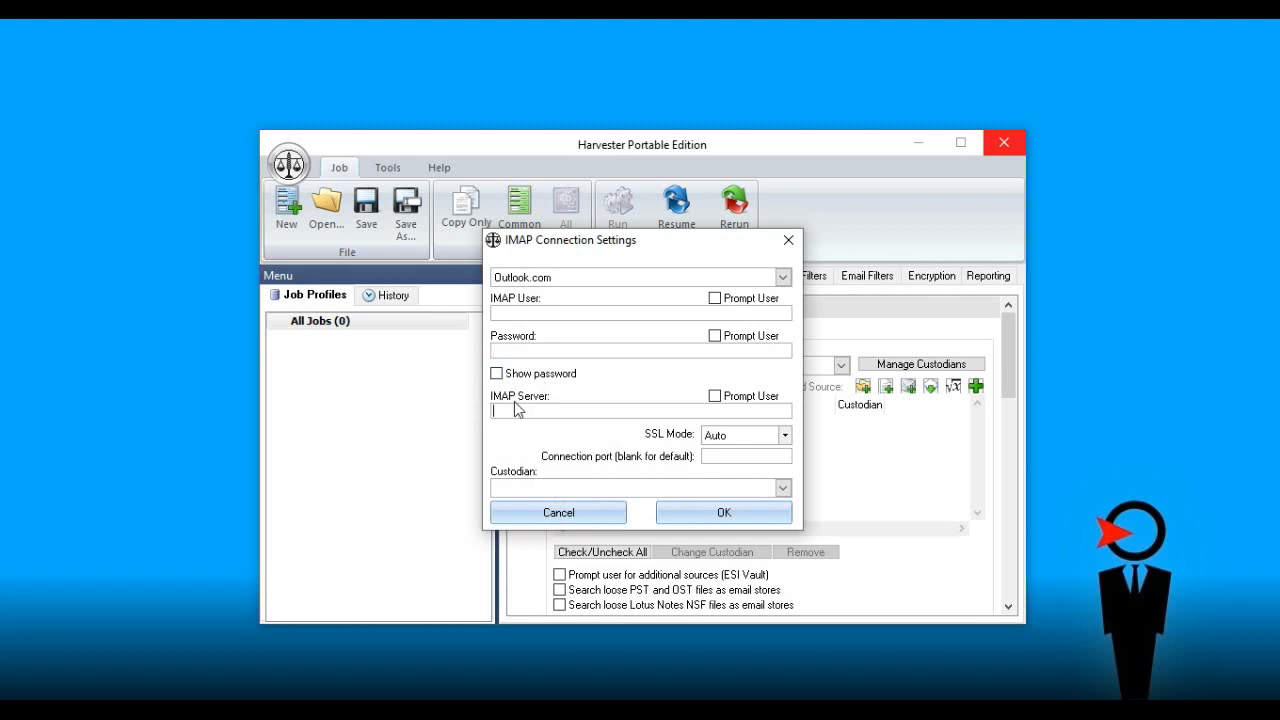
pyautogui.click(578, 278)
pyautogui.click(566, 308)
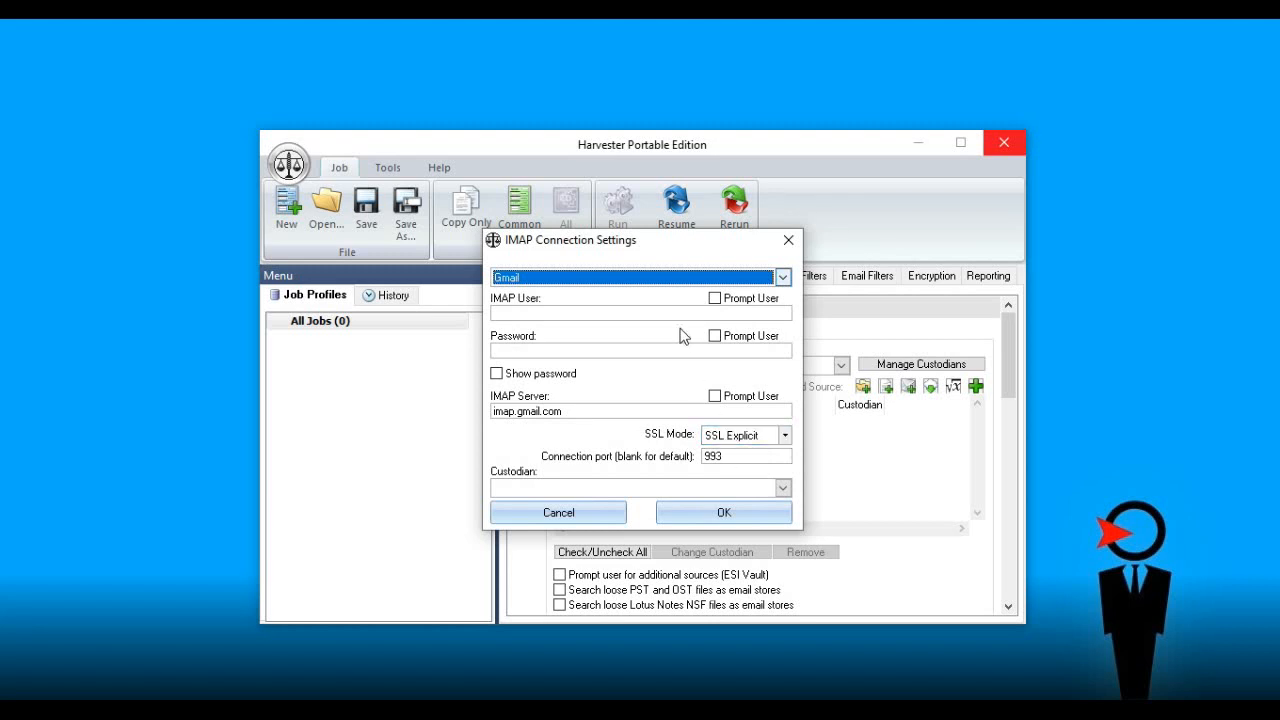
pyautogui.click(713, 298)
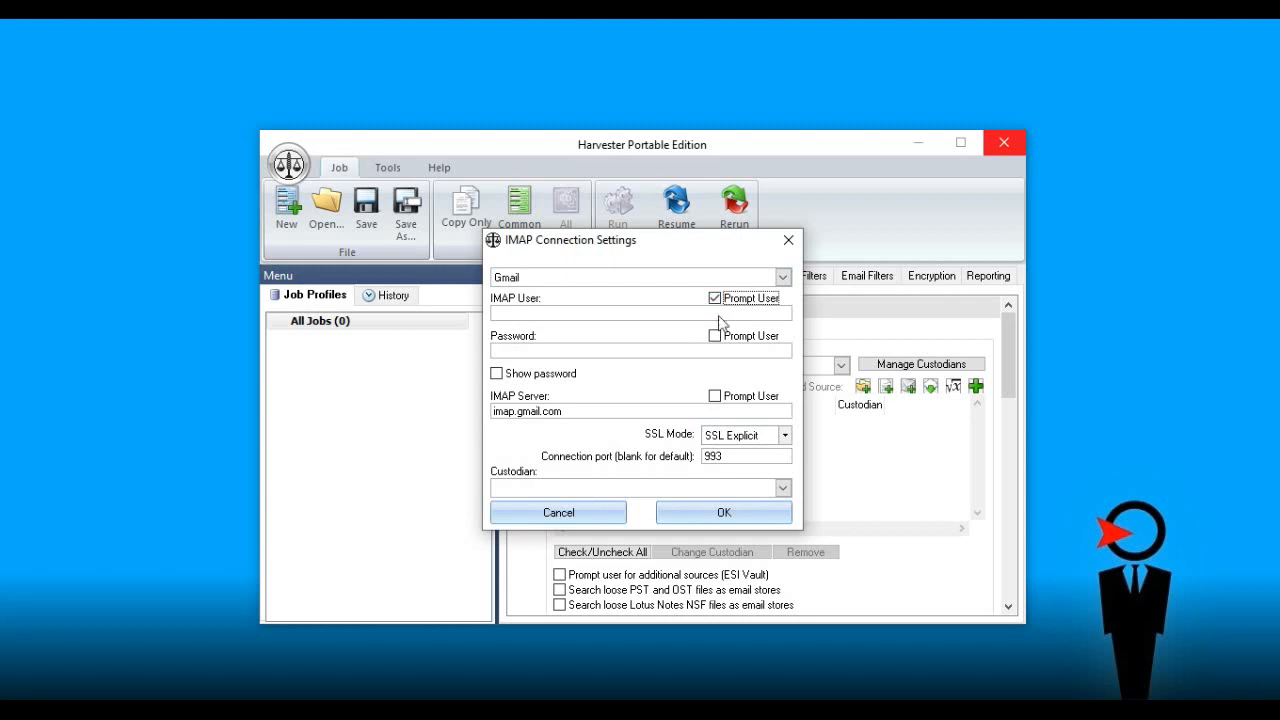
pyautogui.click(716, 338)
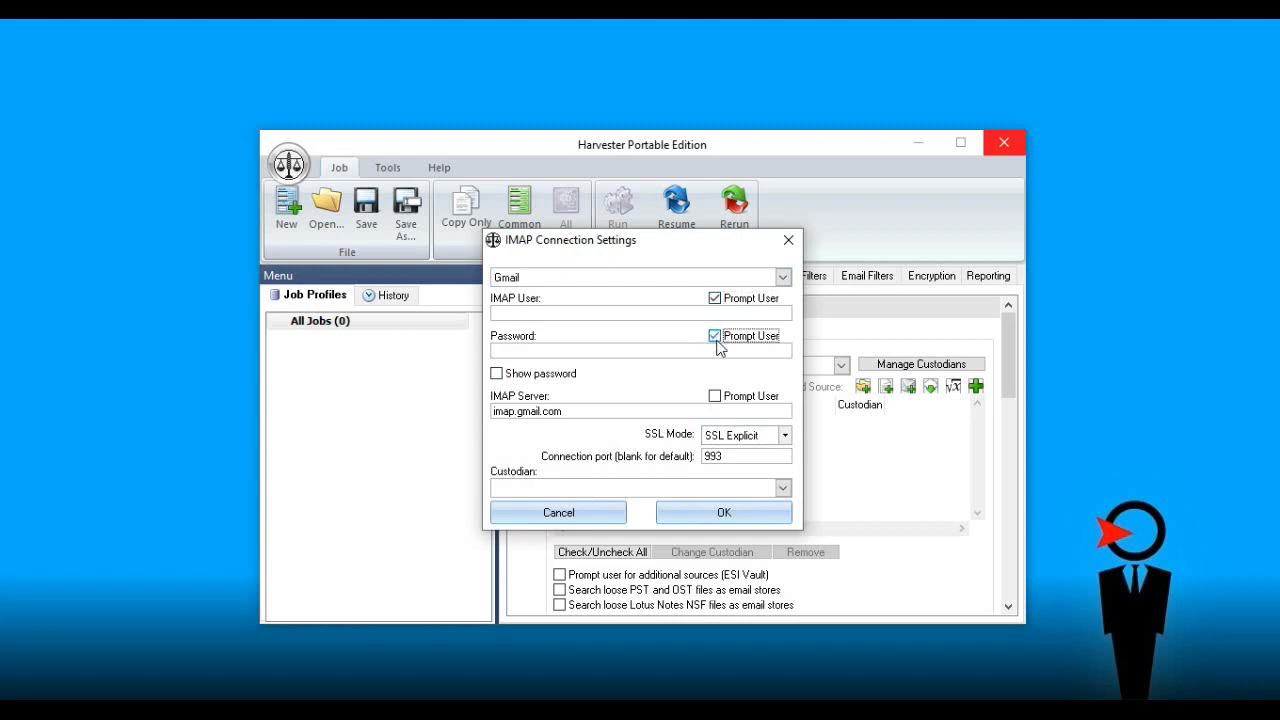
# Try the Yahoo Mail, Hotmail and Outlook.com presets in the IMAP connection settings, and cancel without adding the account.
pyautogui.click(783, 278)
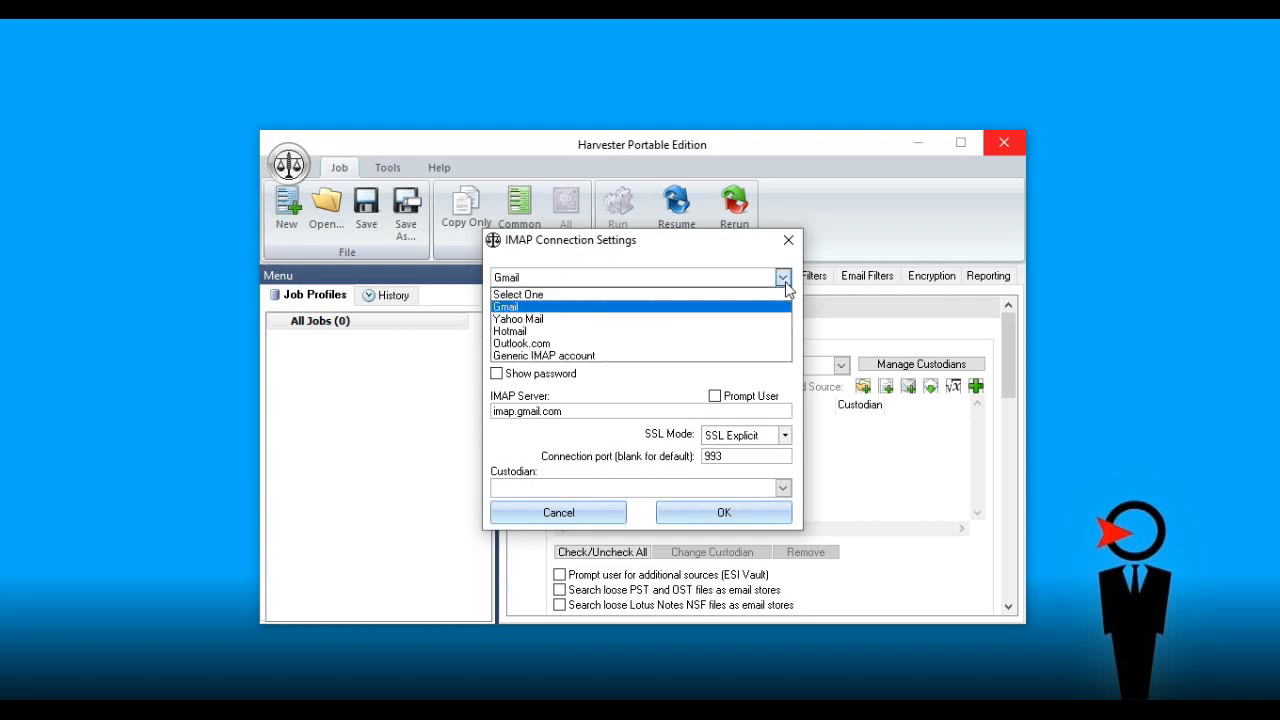
pyautogui.click(733, 320)
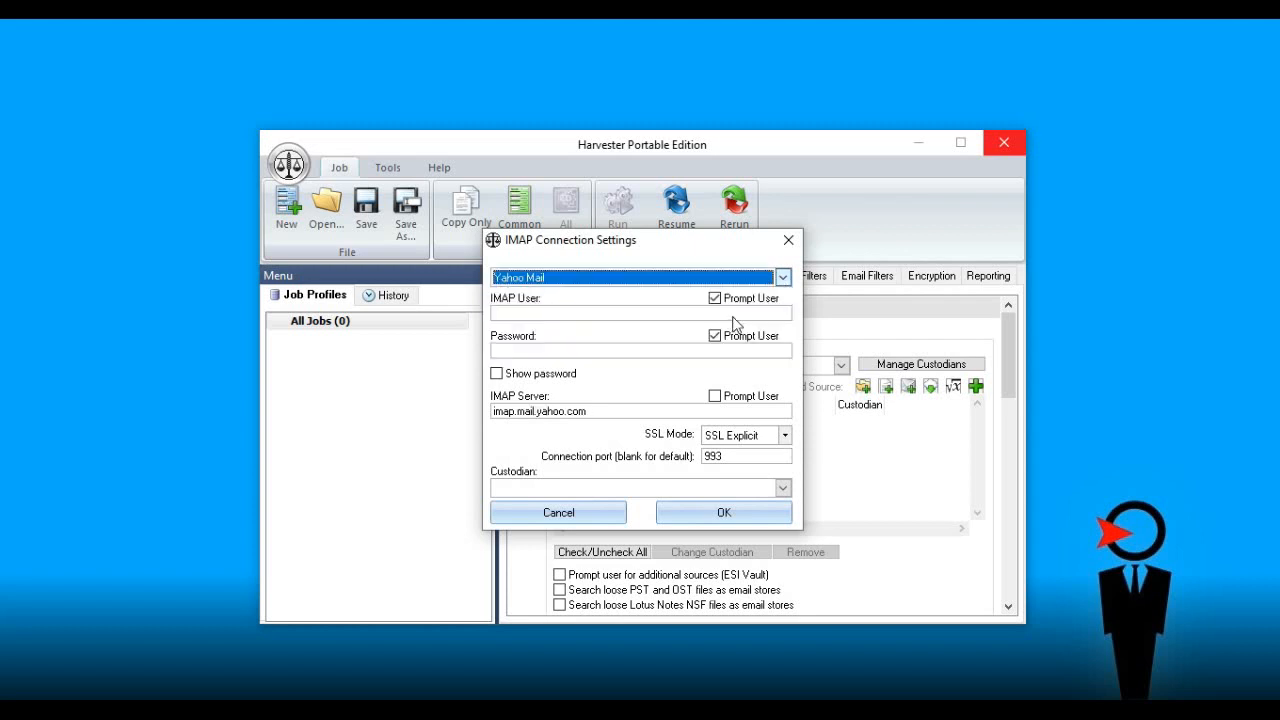
pyautogui.click(783, 277)
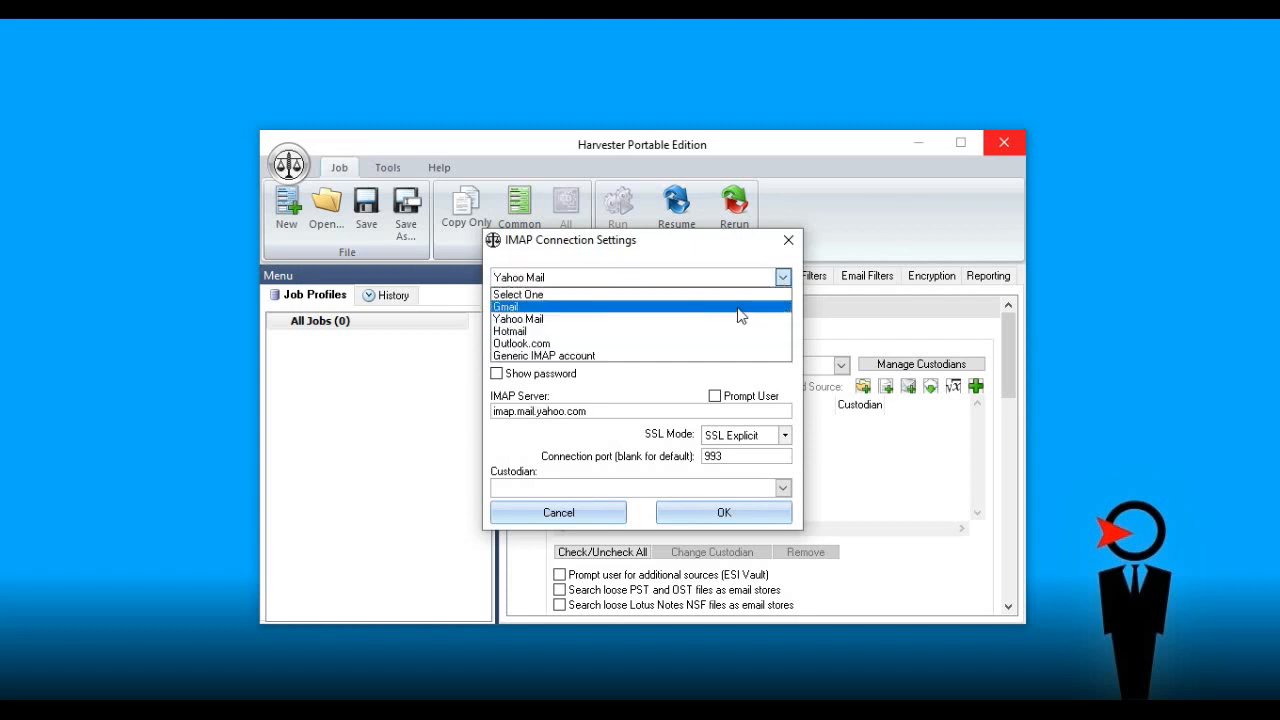
pyautogui.click(716, 331)
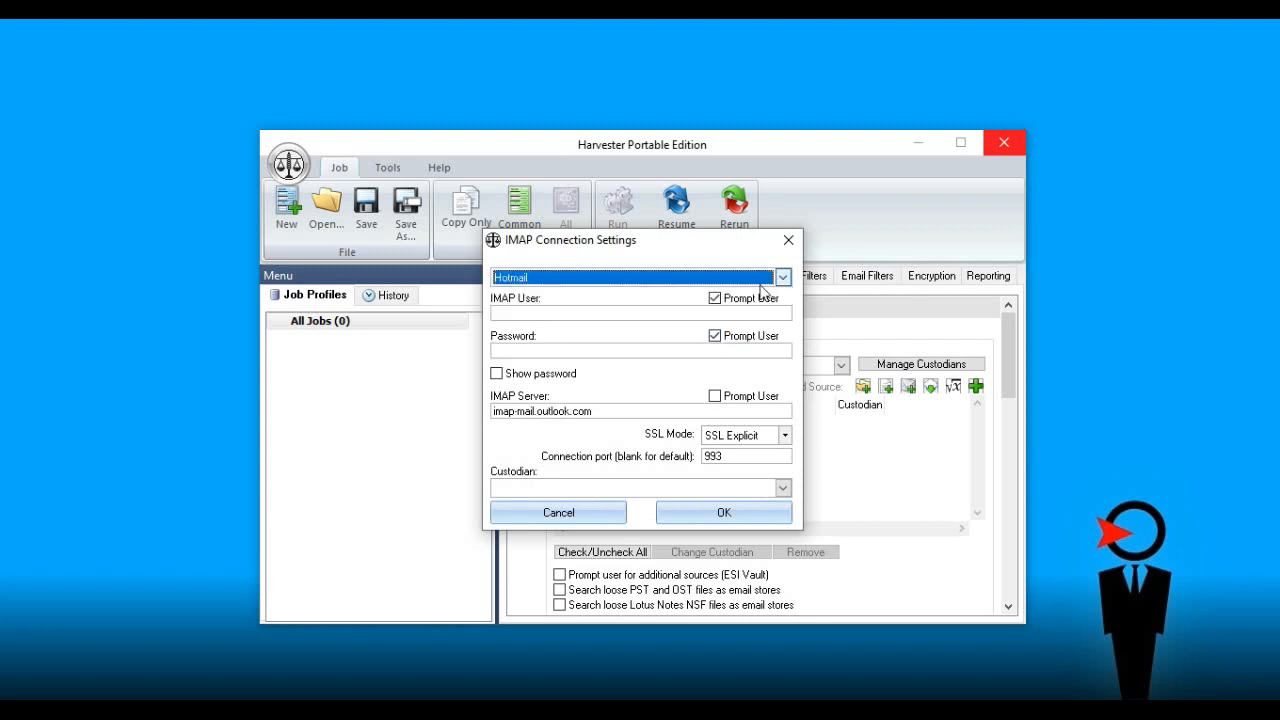
pyautogui.click(780, 280)
pyautogui.click(690, 342)
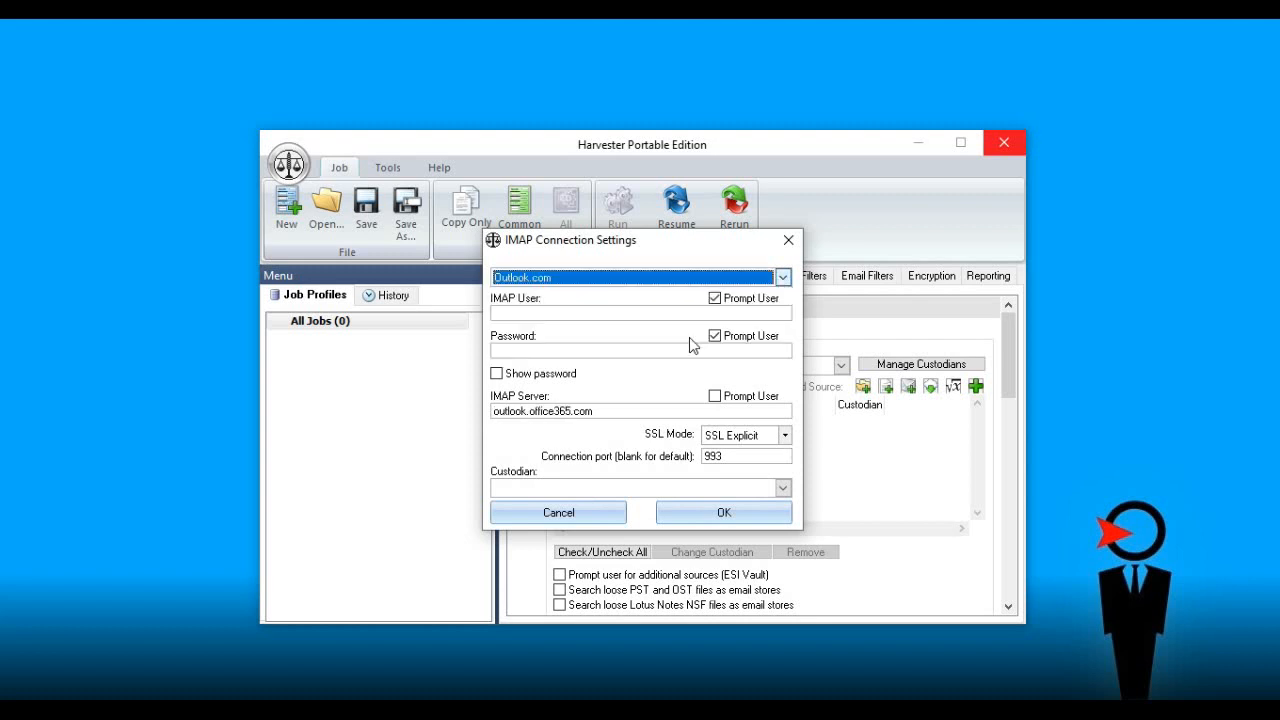
pyautogui.click(560, 513)
# Examine the email list source with its file selection and custodian setting, and cancel without adding a list.
pyautogui.click(582, 406)
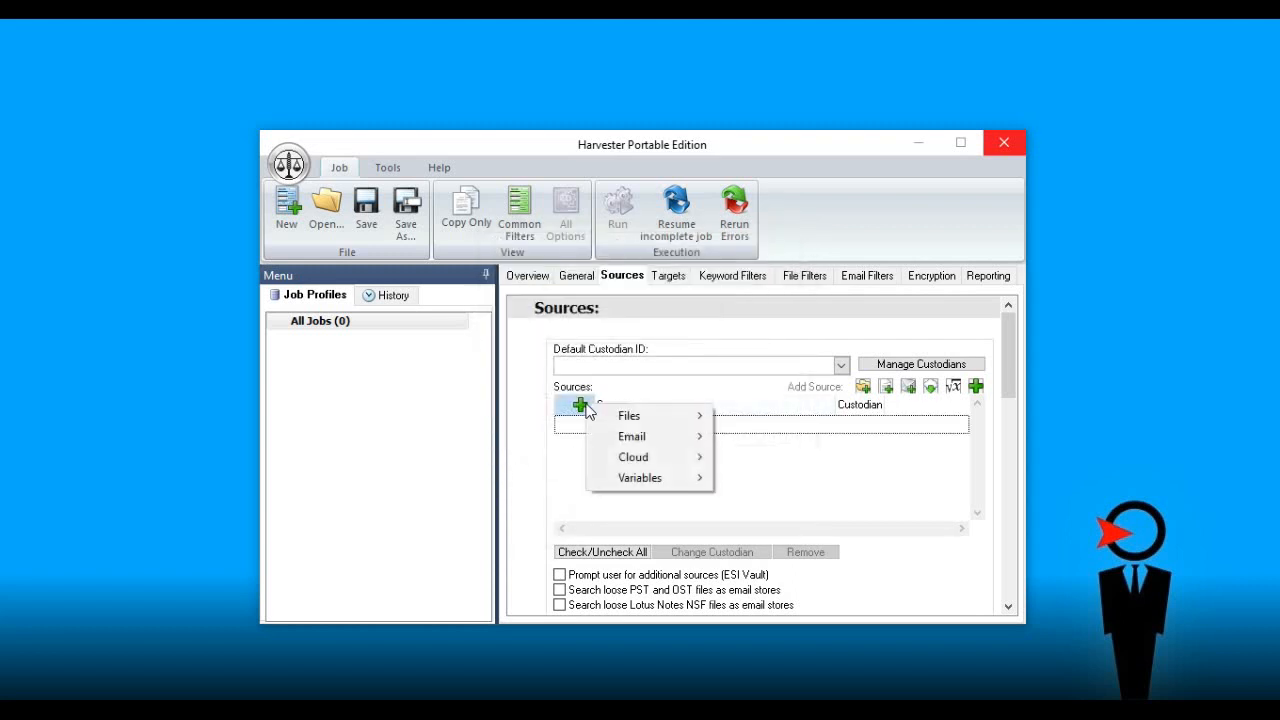
pyautogui.moveTo(623, 418)
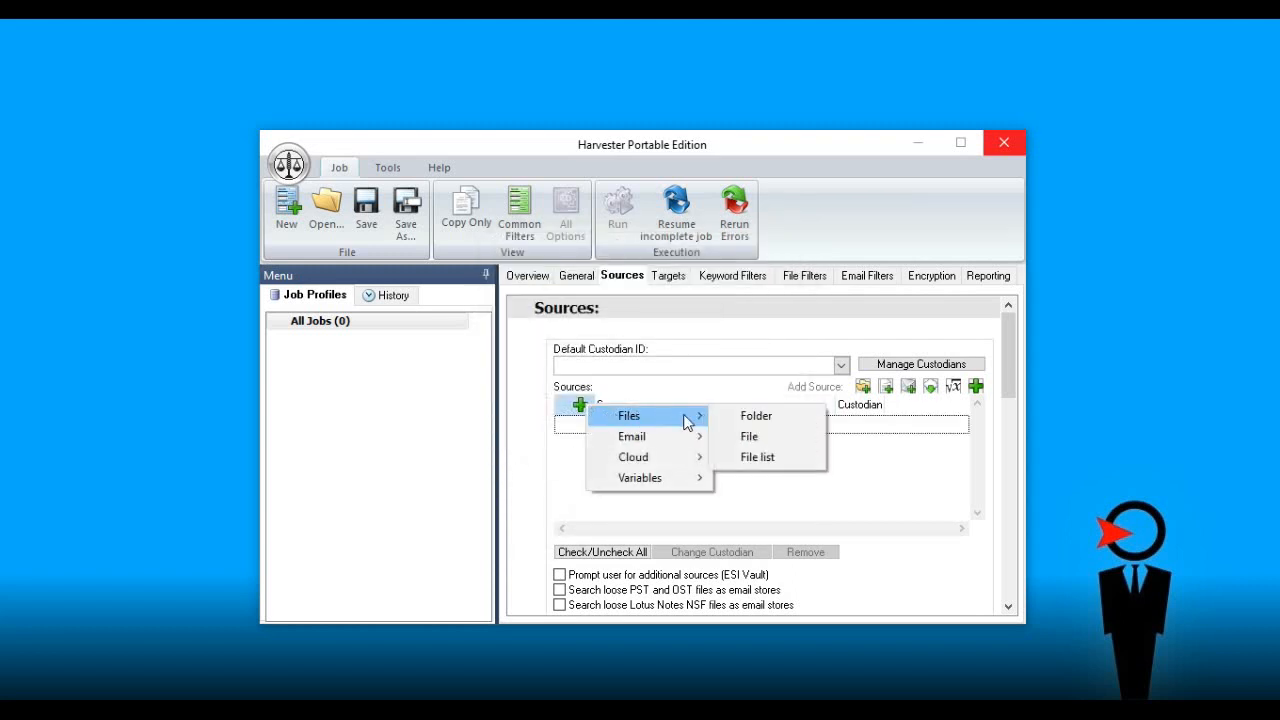
pyautogui.moveTo(680, 437)
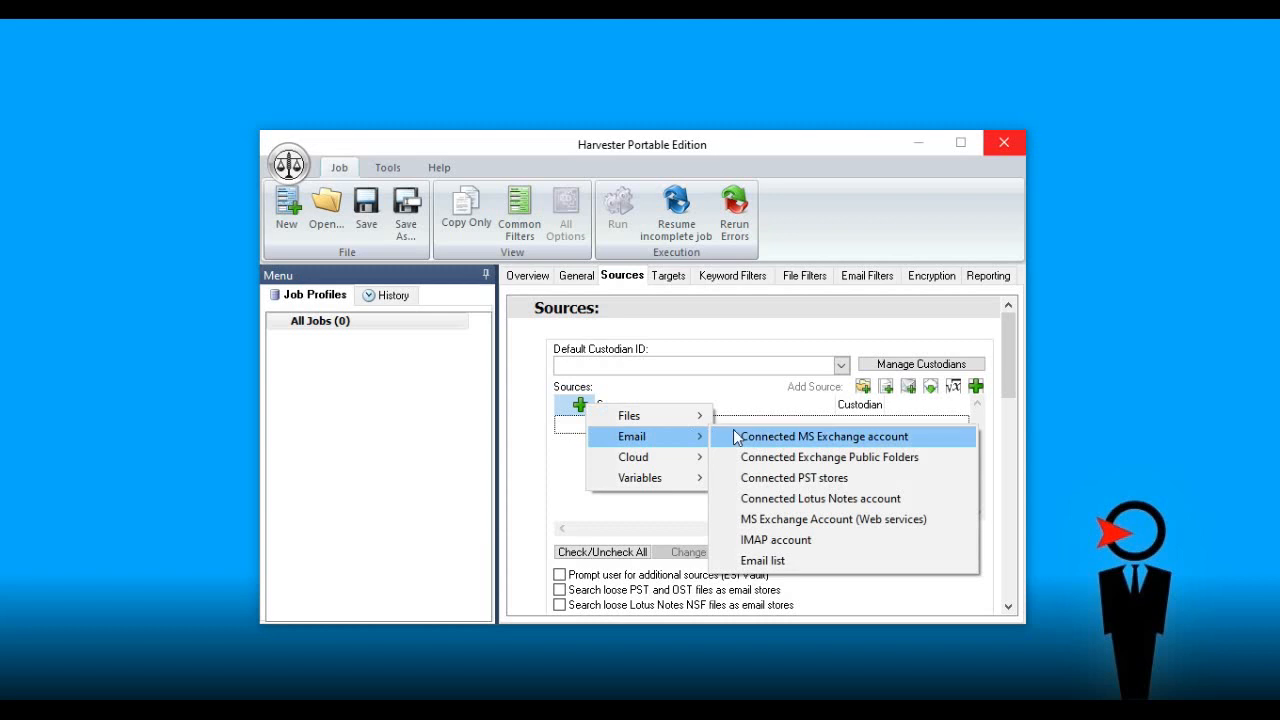
pyautogui.click(756, 563)
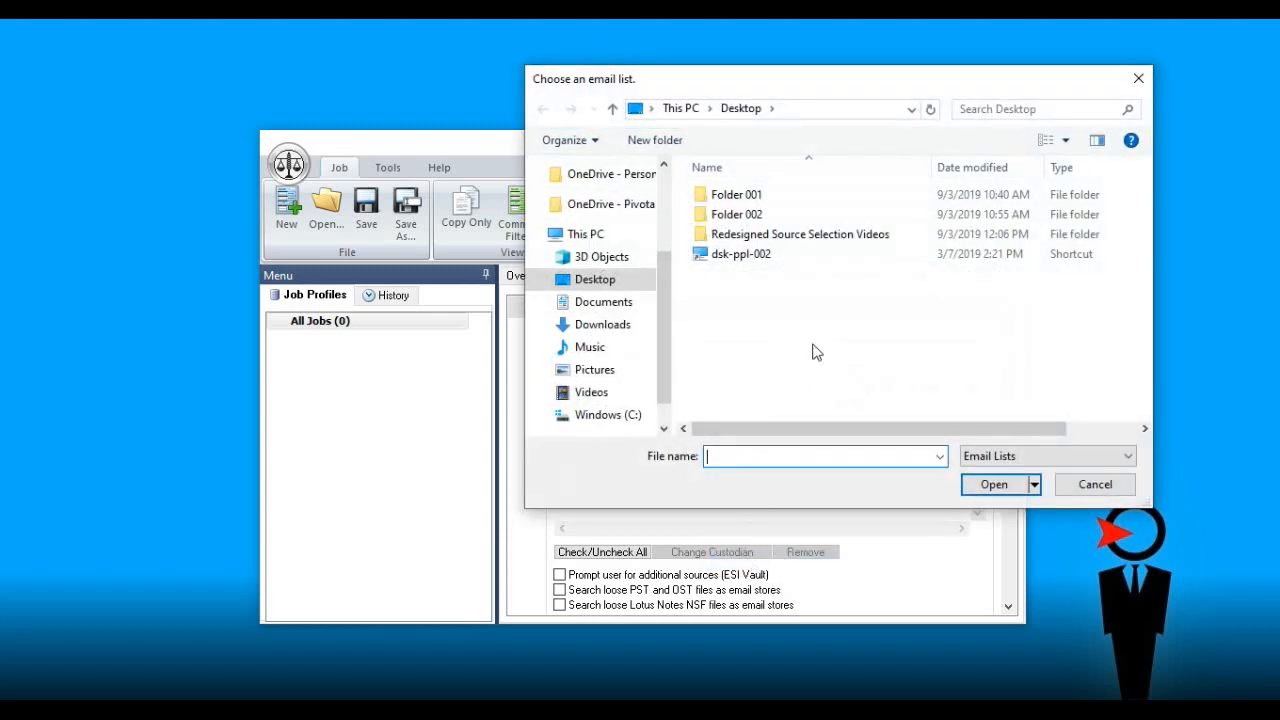
pyautogui.click(1096, 485)
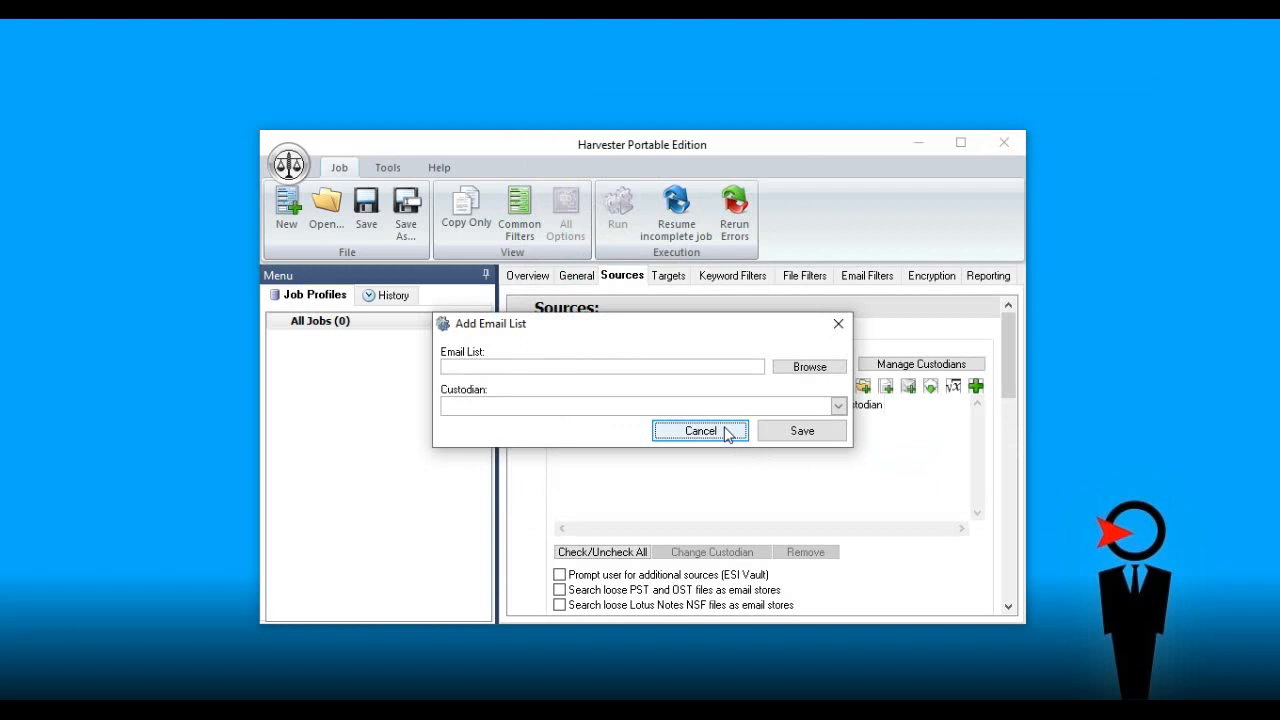
pyautogui.click(701, 431)
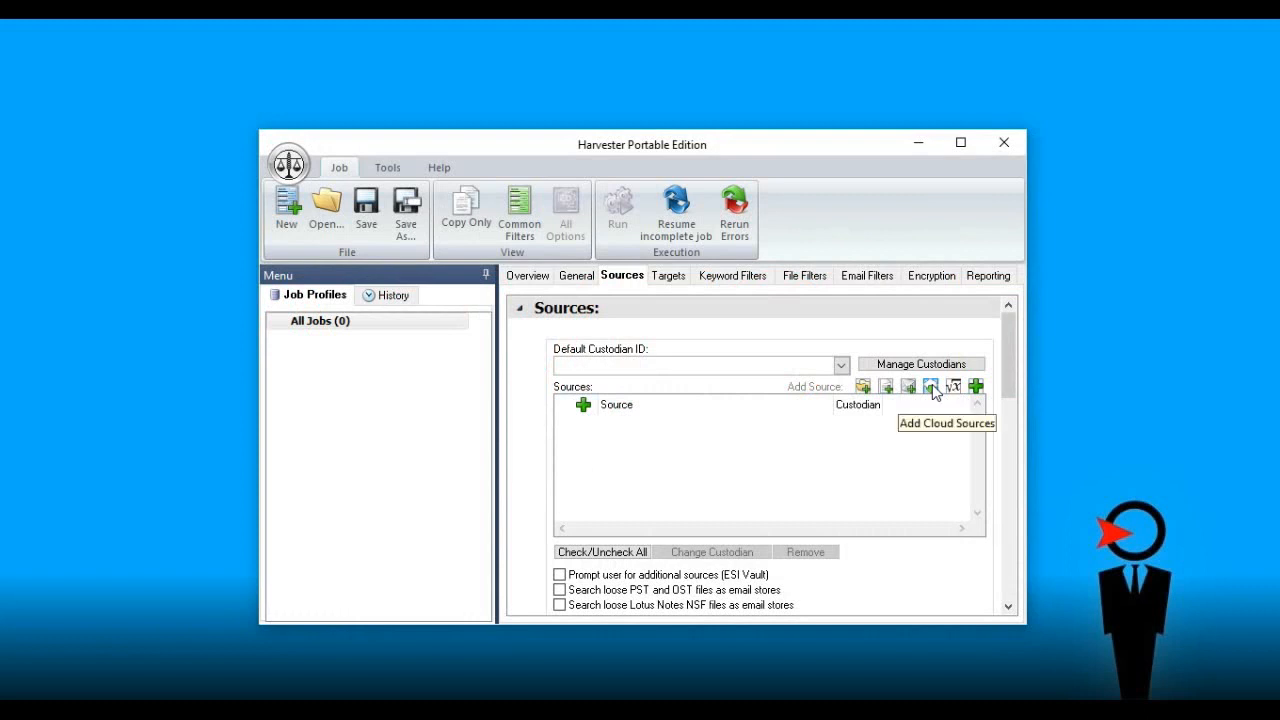
# Examine the available cloud sources and the account label and custodian settings for Google Drive, and cancel without adding it.
pyautogui.click(583, 406)
pyautogui.moveTo(669, 478)
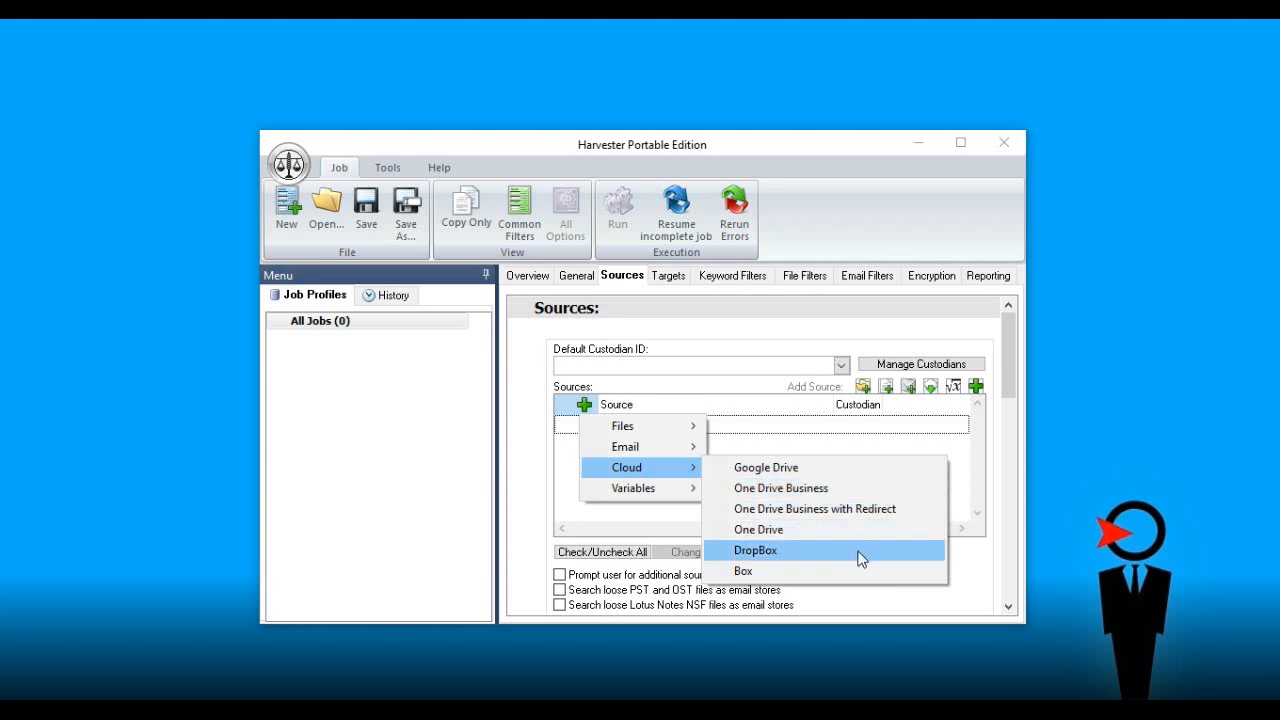
pyautogui.click(828, 470)
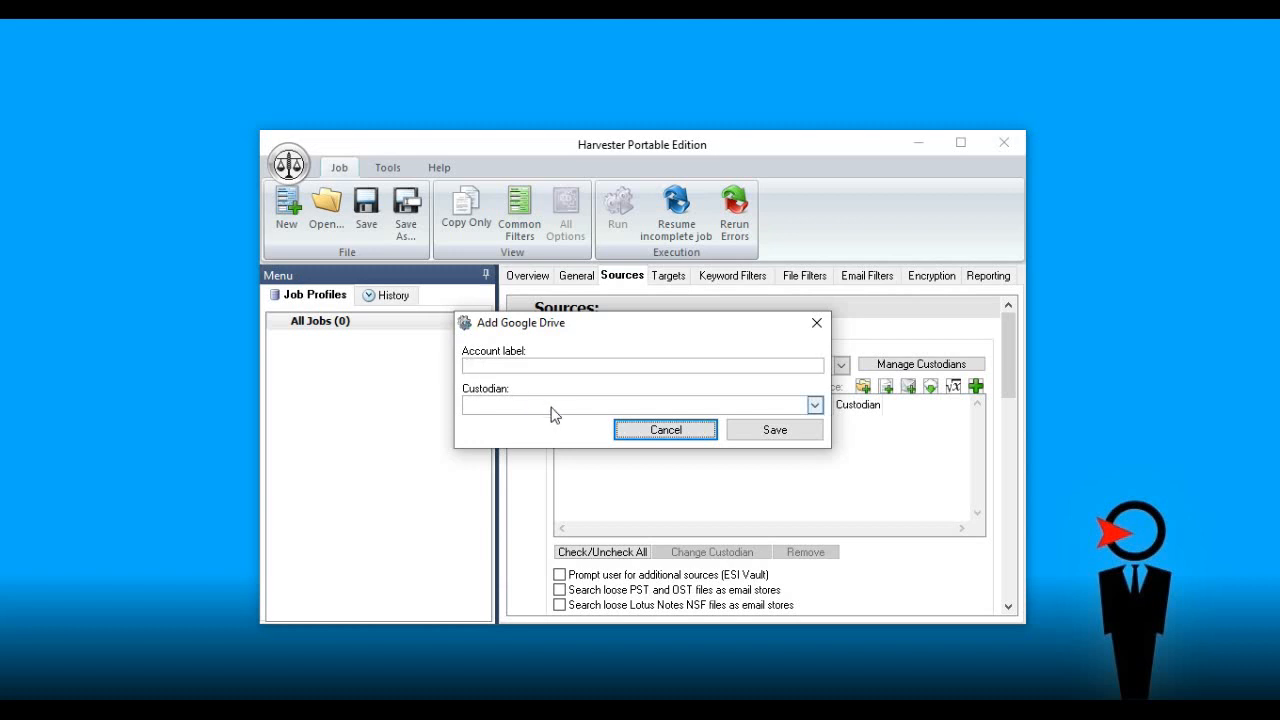
pyautogui.click(714, 432)
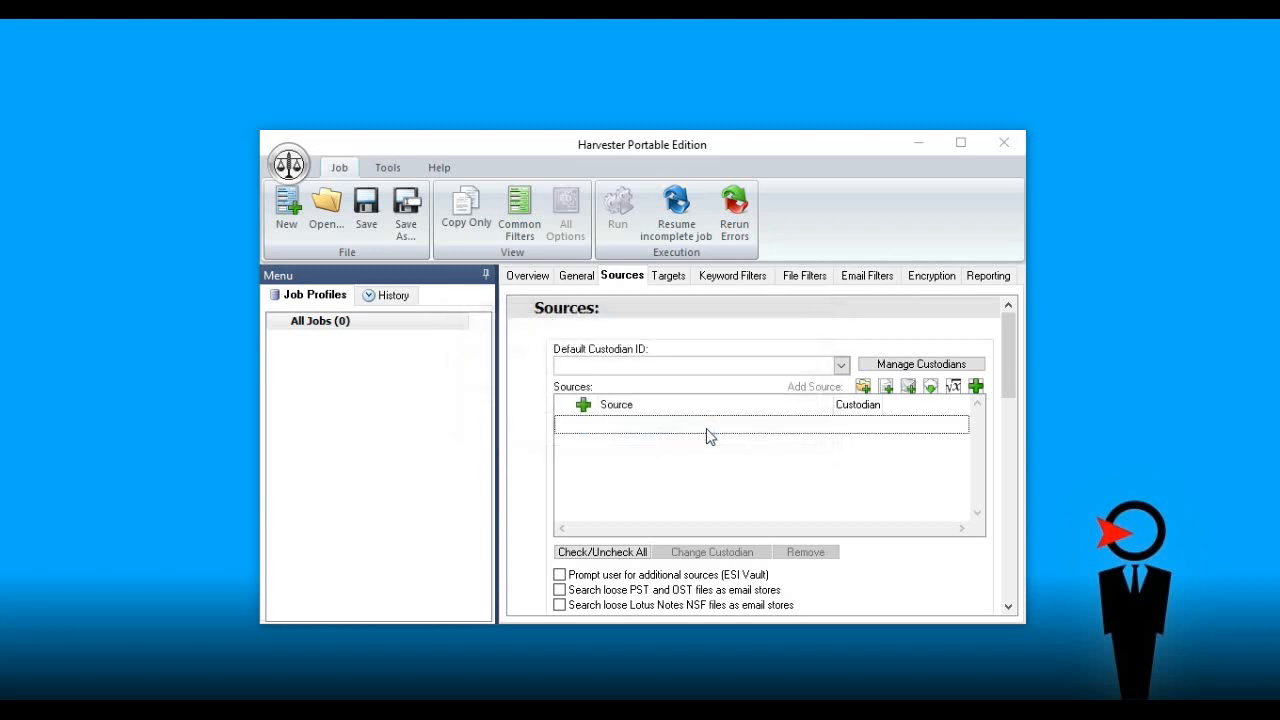
# Examine the redirect URL and custodian settings for a One Drive Business with Redirect source, and cancel without adding it.
pyautogui.click(585, 407)
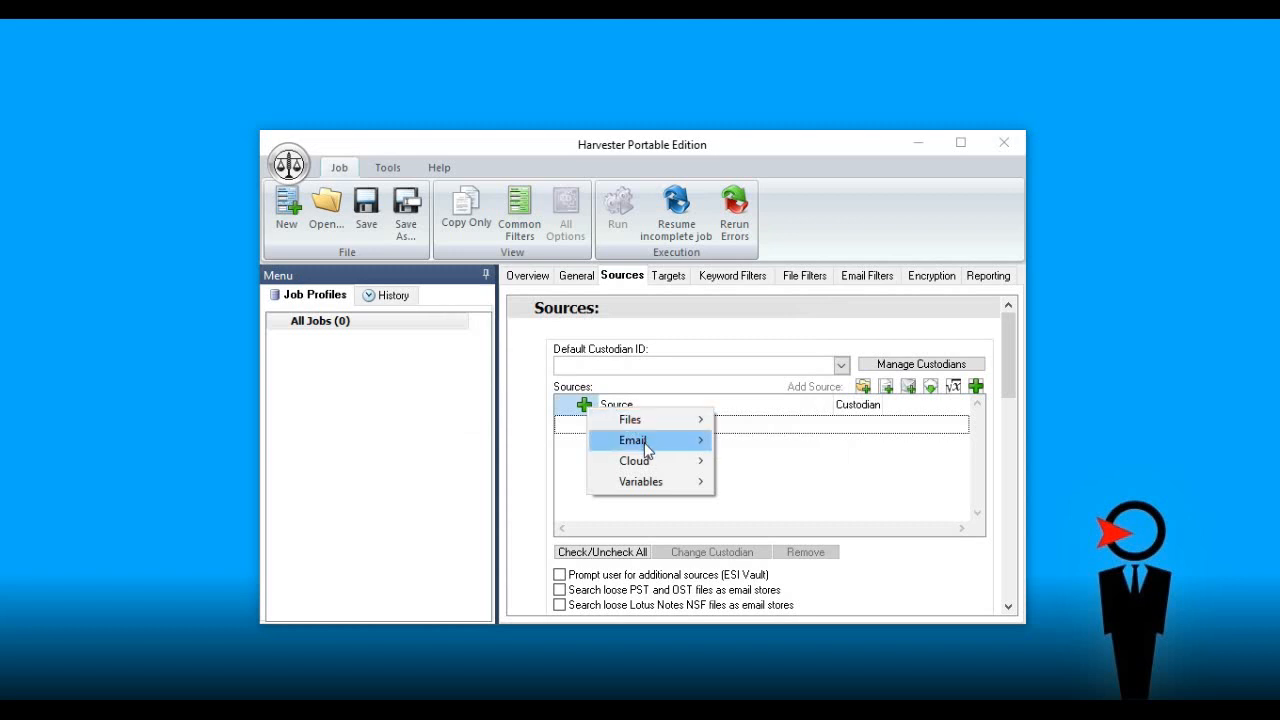
pyautogui.click(750, 500)
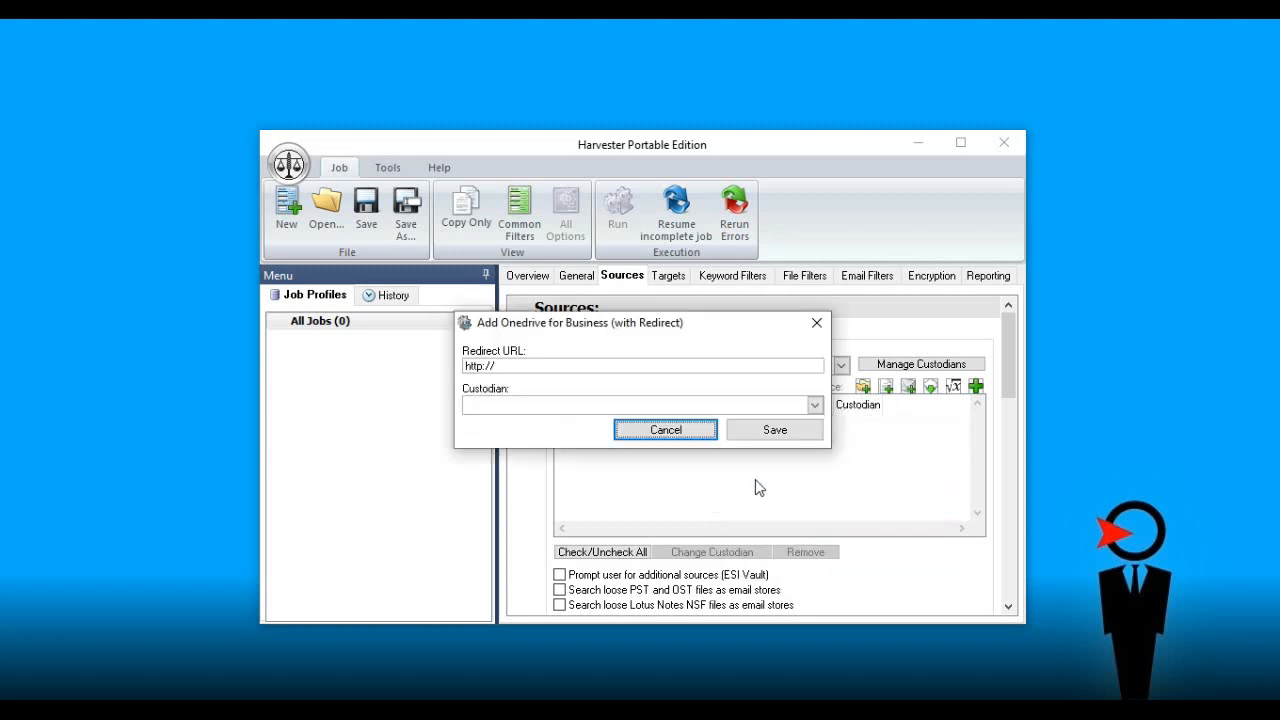
pyautogui.click(517, 366)
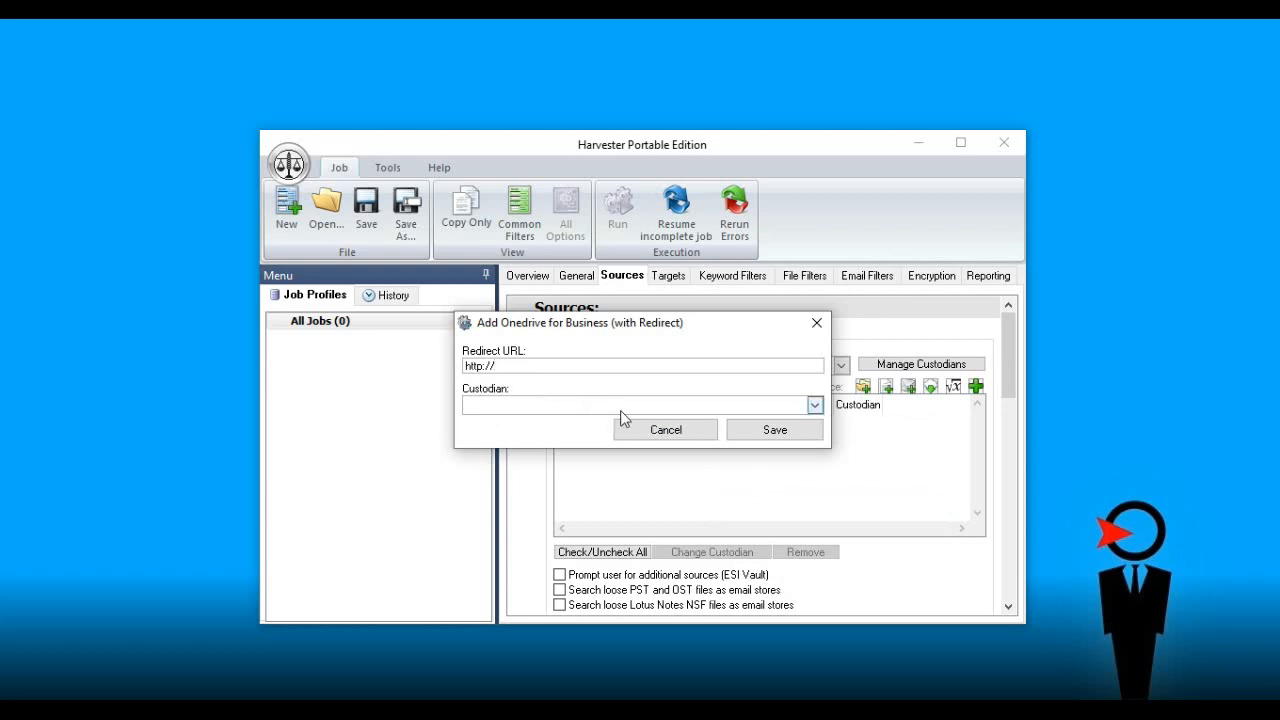
pyautogui.click(663, 430)
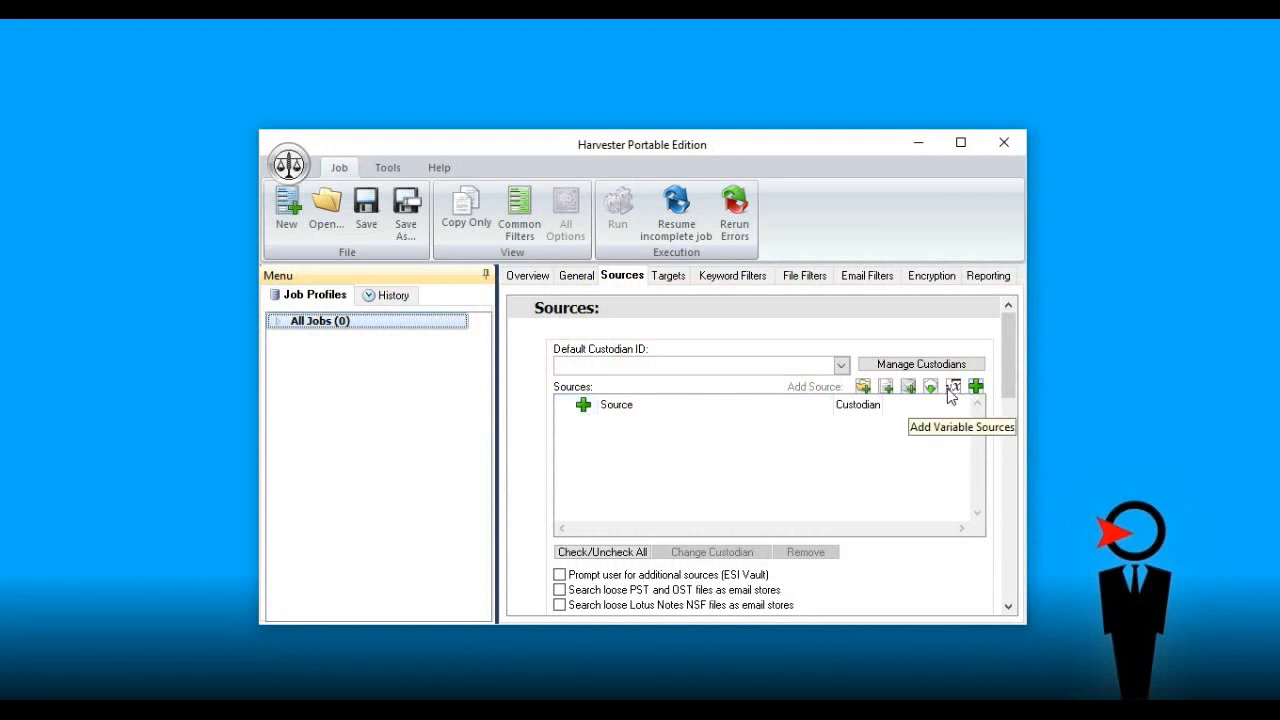
# Add a variable source for all logical drives, leaving the custodian blank.
pyautogui.click(585, 409)
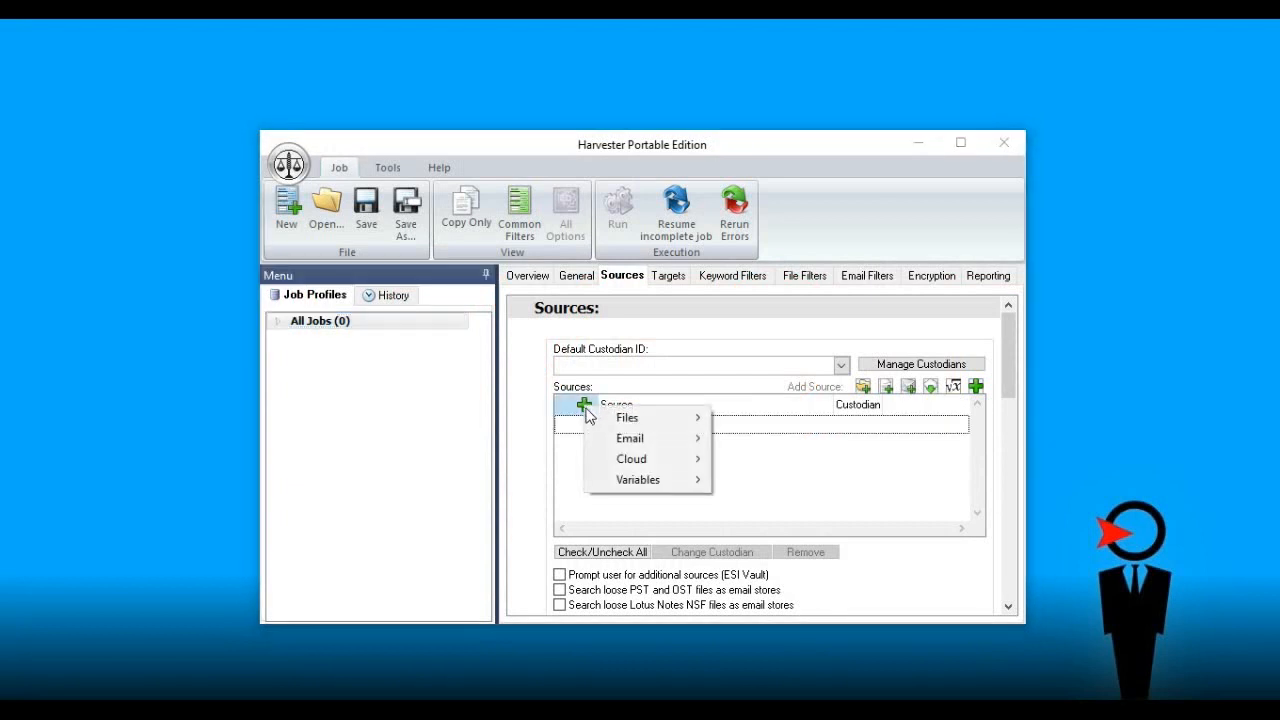
pyautogui.moveTo(630, 482)
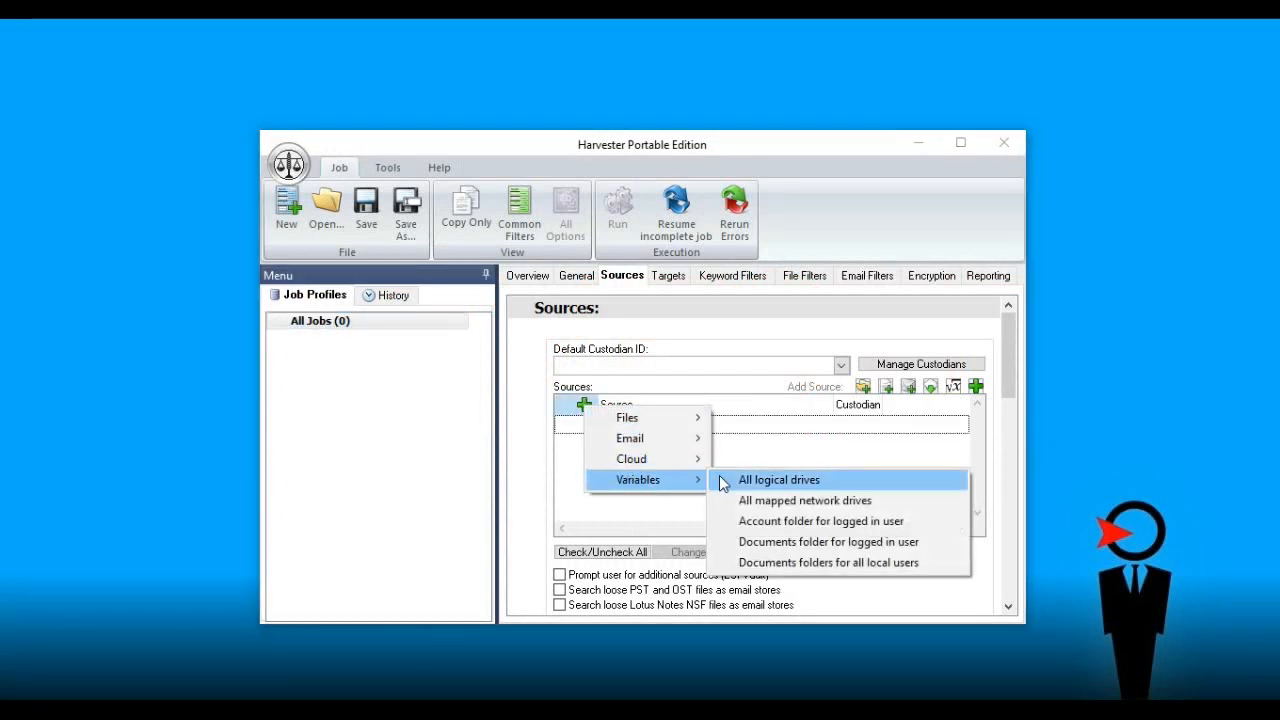
pyautogui.click(836, 482)
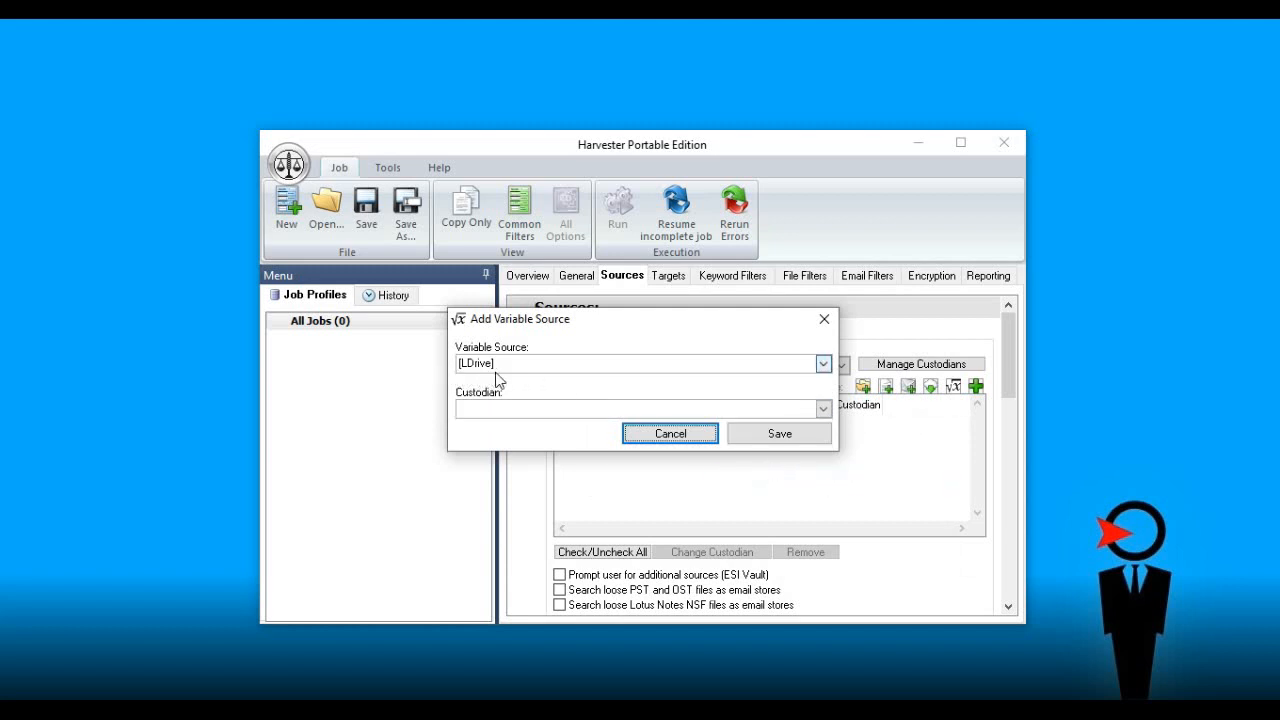
pyautogui.click(779, 434)
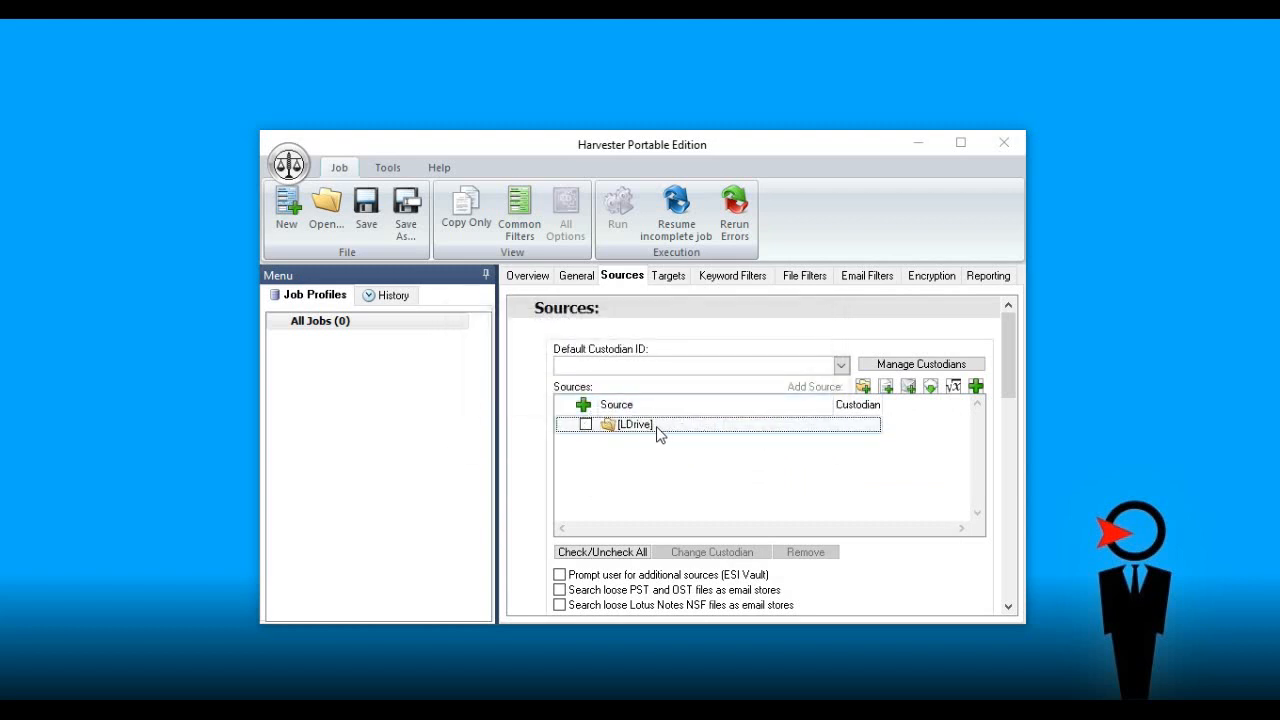
# Add a variable source for all mapped network drives, leaving the custodian blank.
pyautogui.click(583, 405)
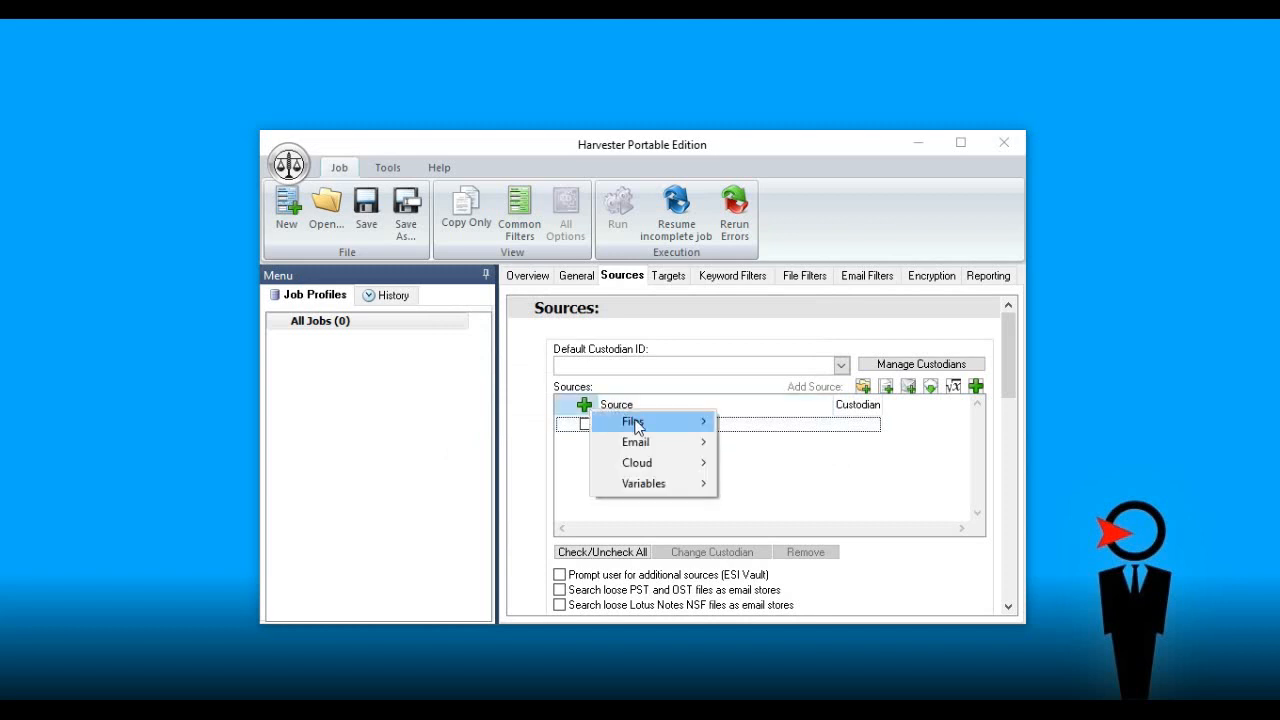
pyautogui.moveTo(652, 486)
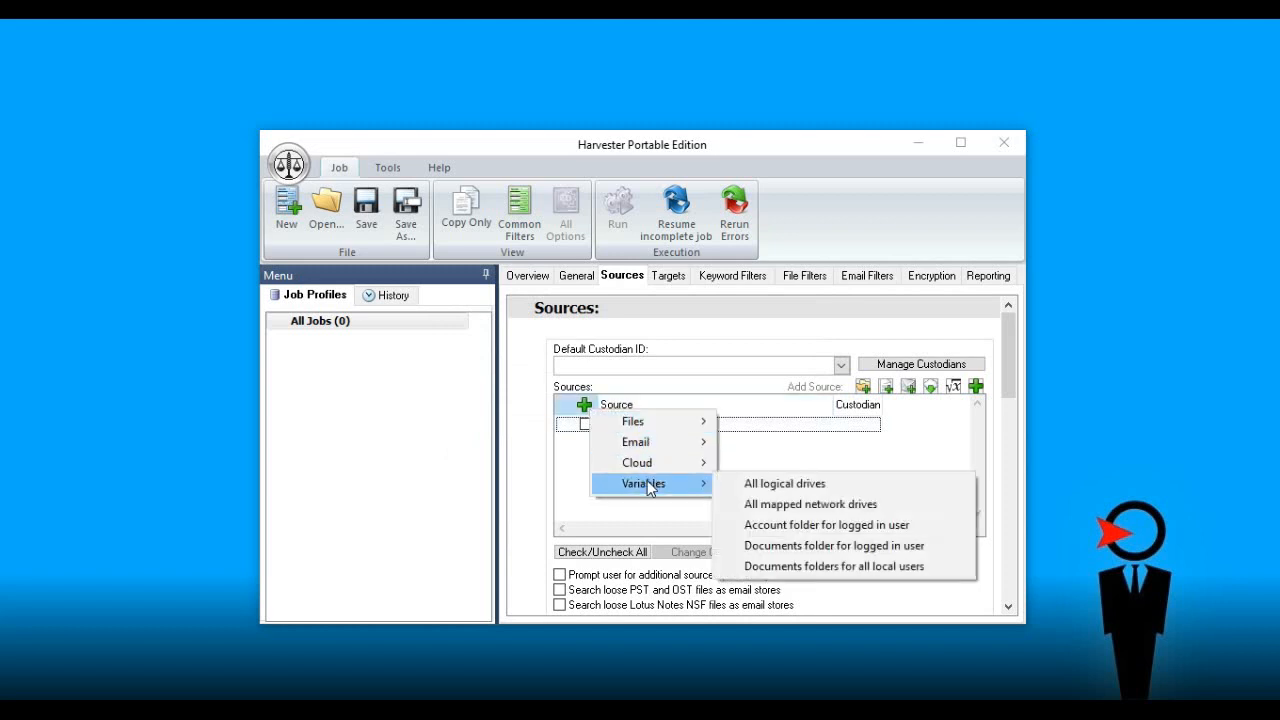
pyautogui.click(733, 514)
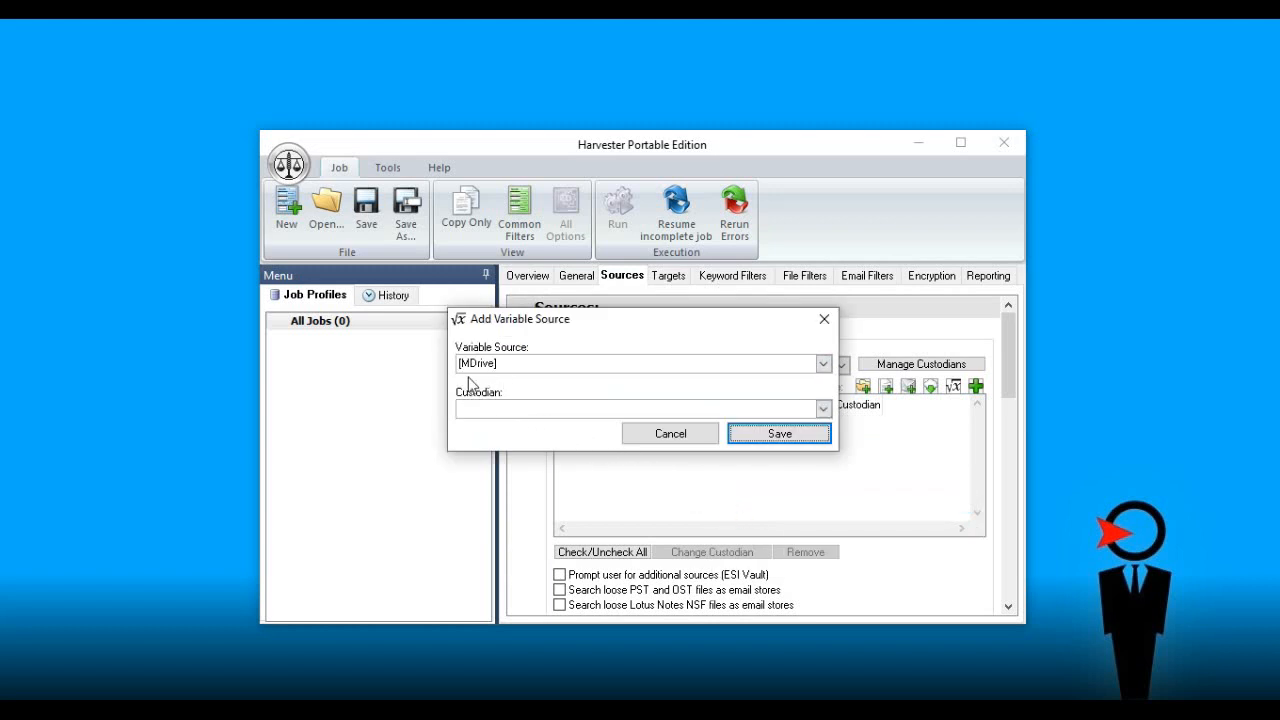
pyautogui.click(765, 434)
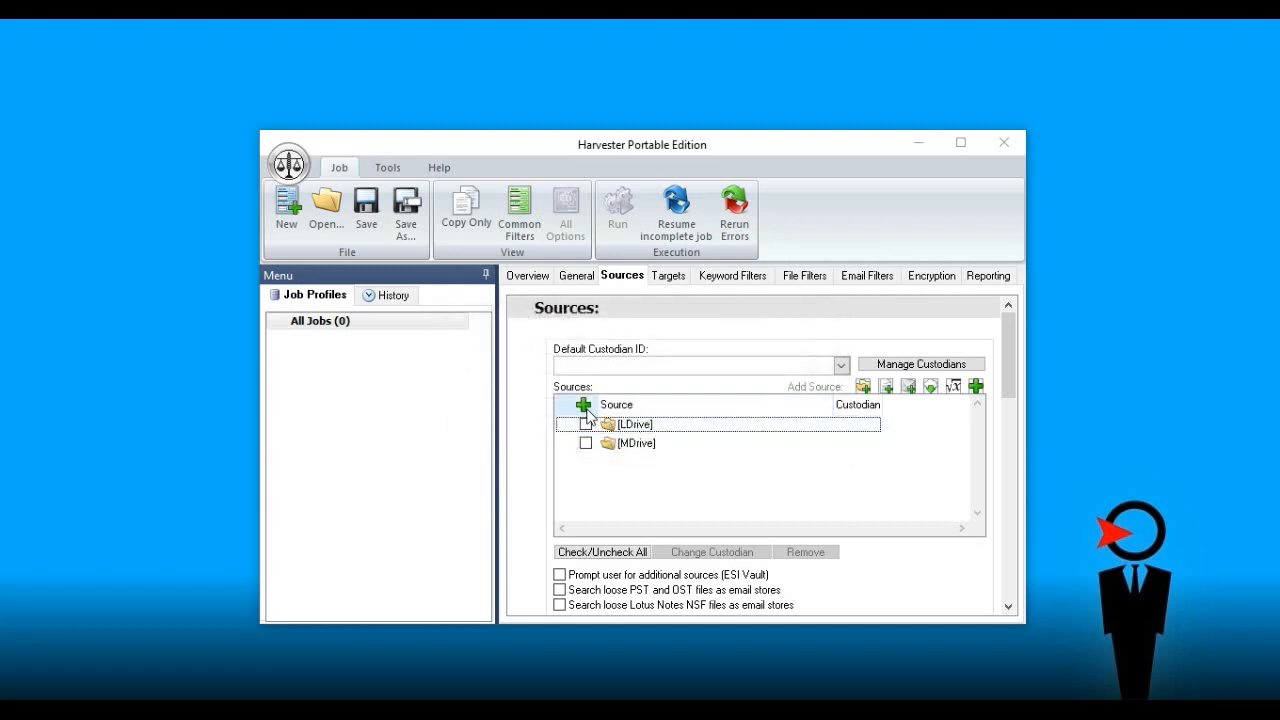
# Add a variable source for the logged-in user's account folder, leaving the custodian blank.
pyautogui.click(585, 406)
pyautogui.moveTo(648, 483)
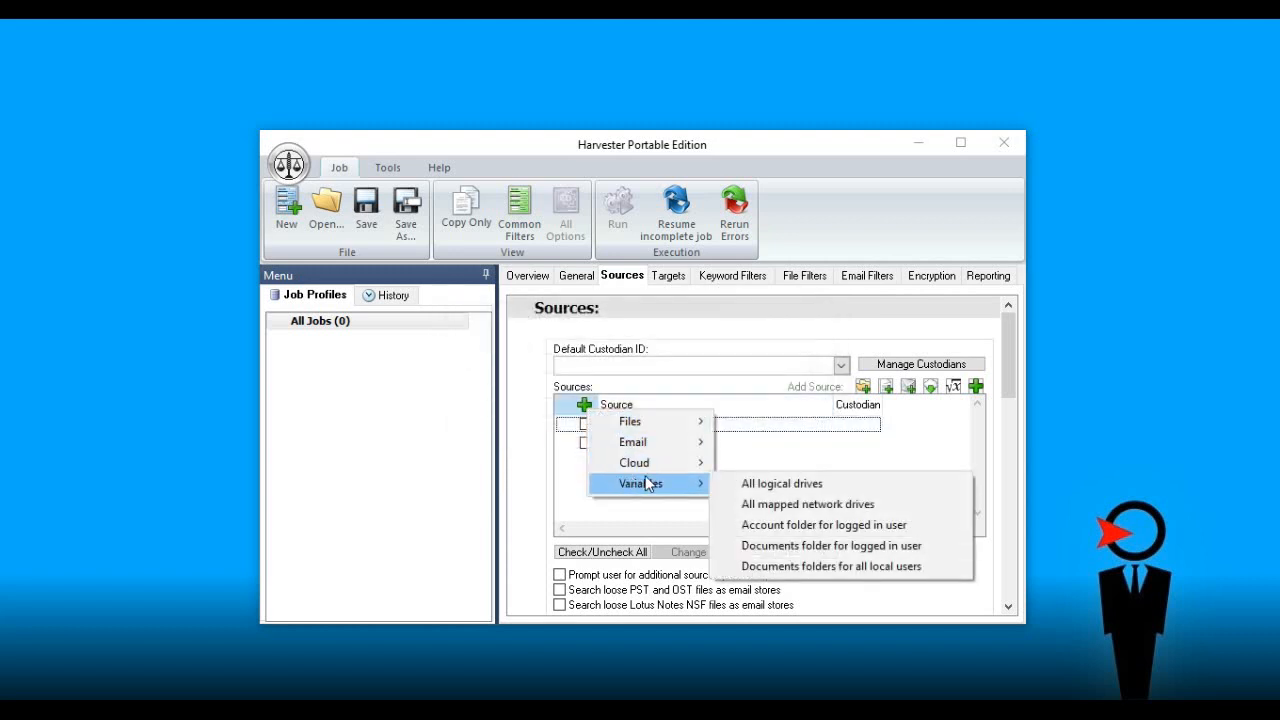
pyautogui.click(750, 527)
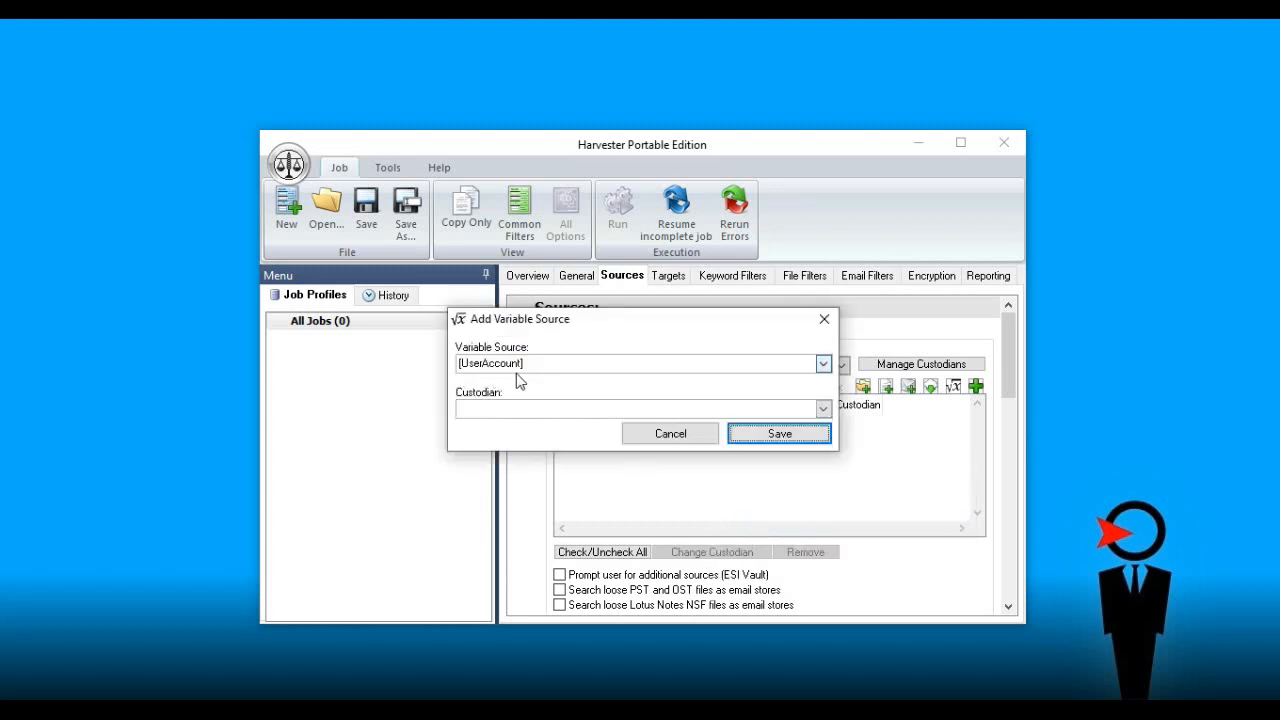
pyautogui.click(746, 434)
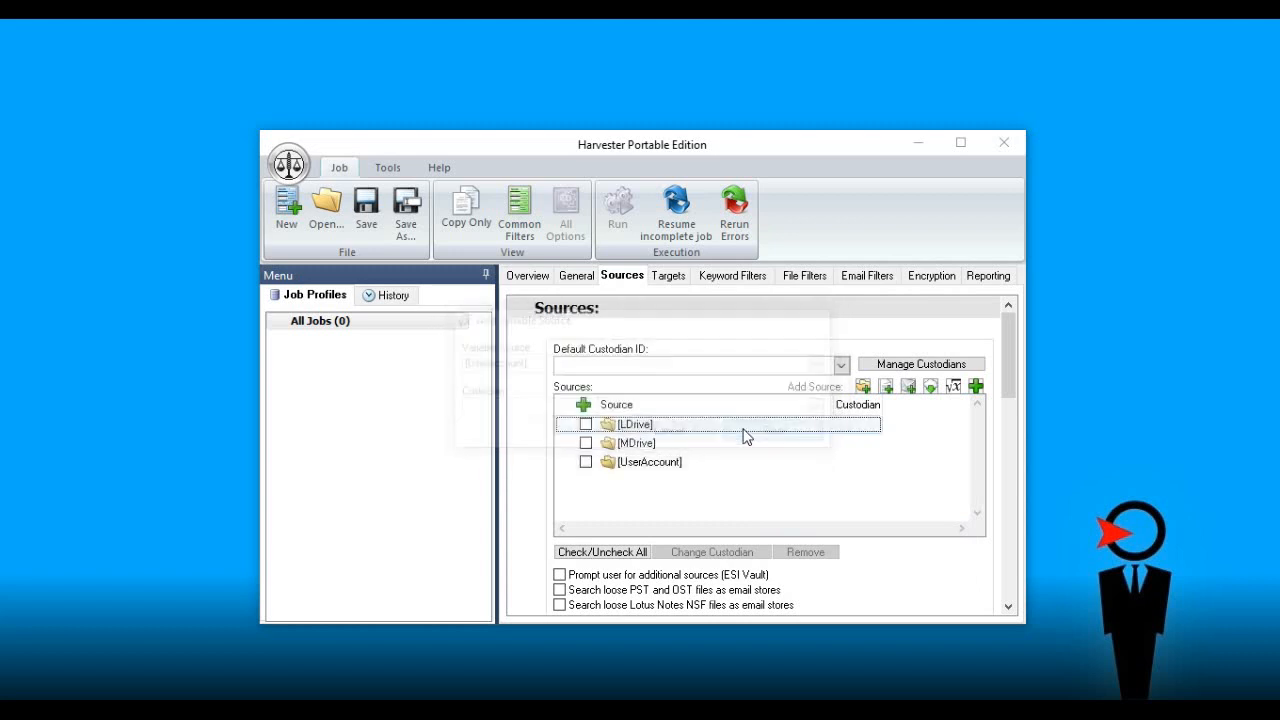
# Add a variable source for the logged-in user's documents folder, leaving the custodian blank.
pyautogui.click(583, 404)
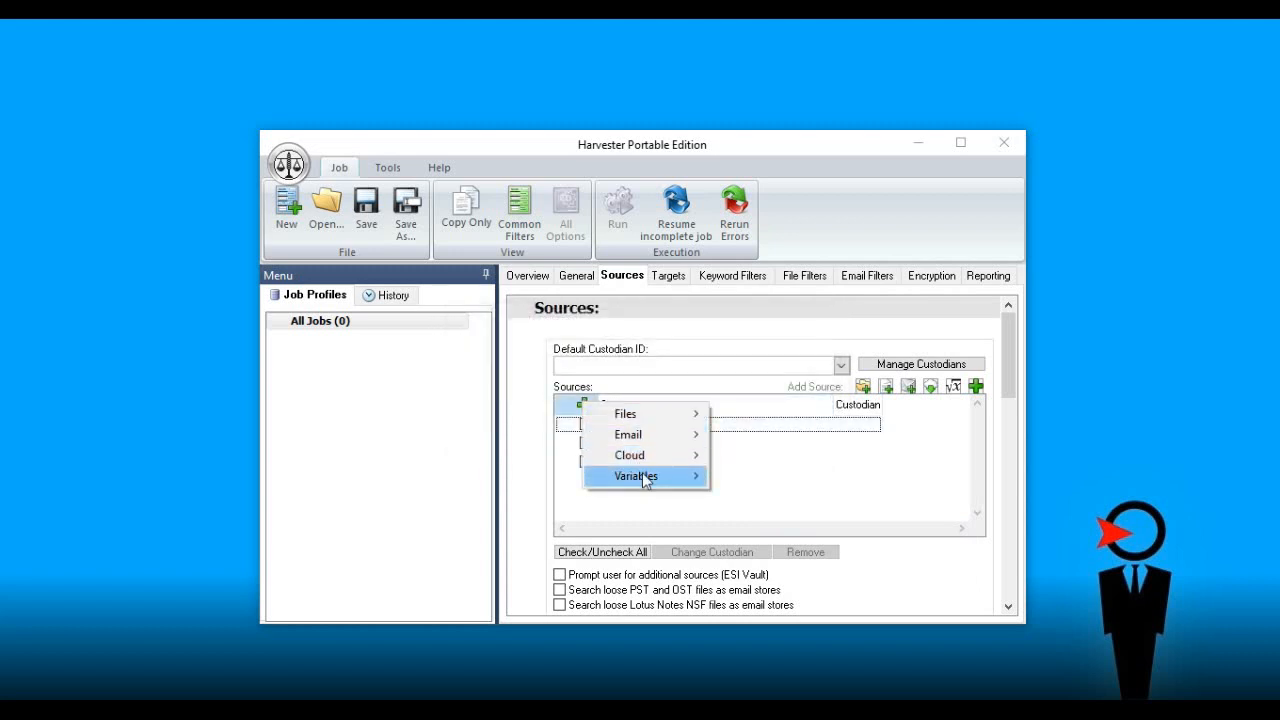
pyautogui.moveTo(674, 483)
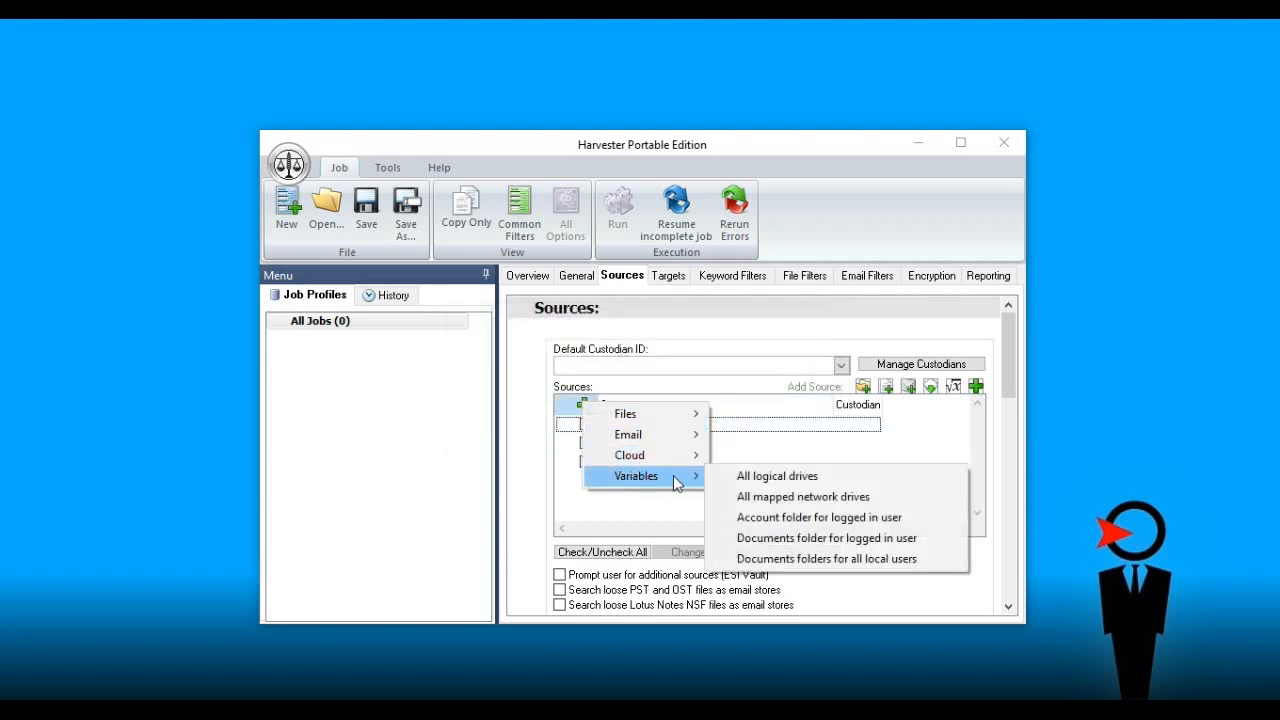
pyautogui.click(727, 541)
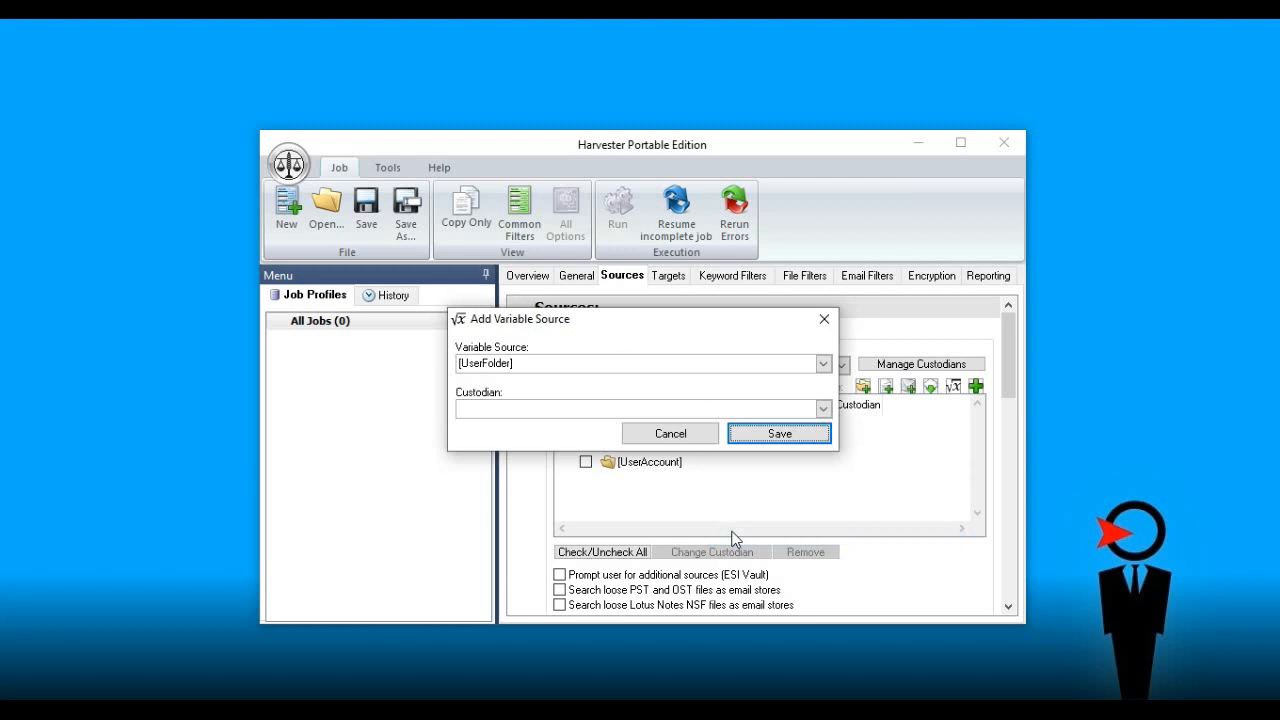
pyautogui.click(758, 434)
# Add a variable source for the documents folders of all local users, leaving the custodian blank.
pyautogui.click(586, 408)
pyautogui.moveTo(630, 476)
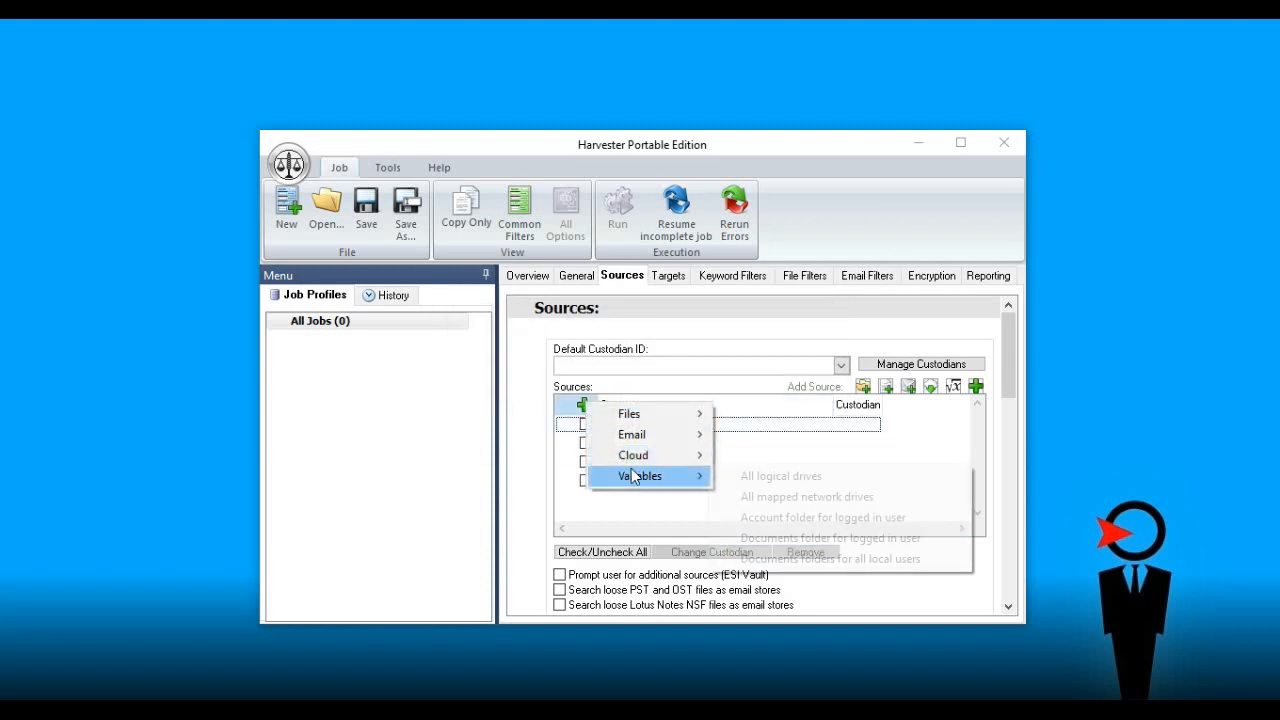
pyautogui.click(801, 556)
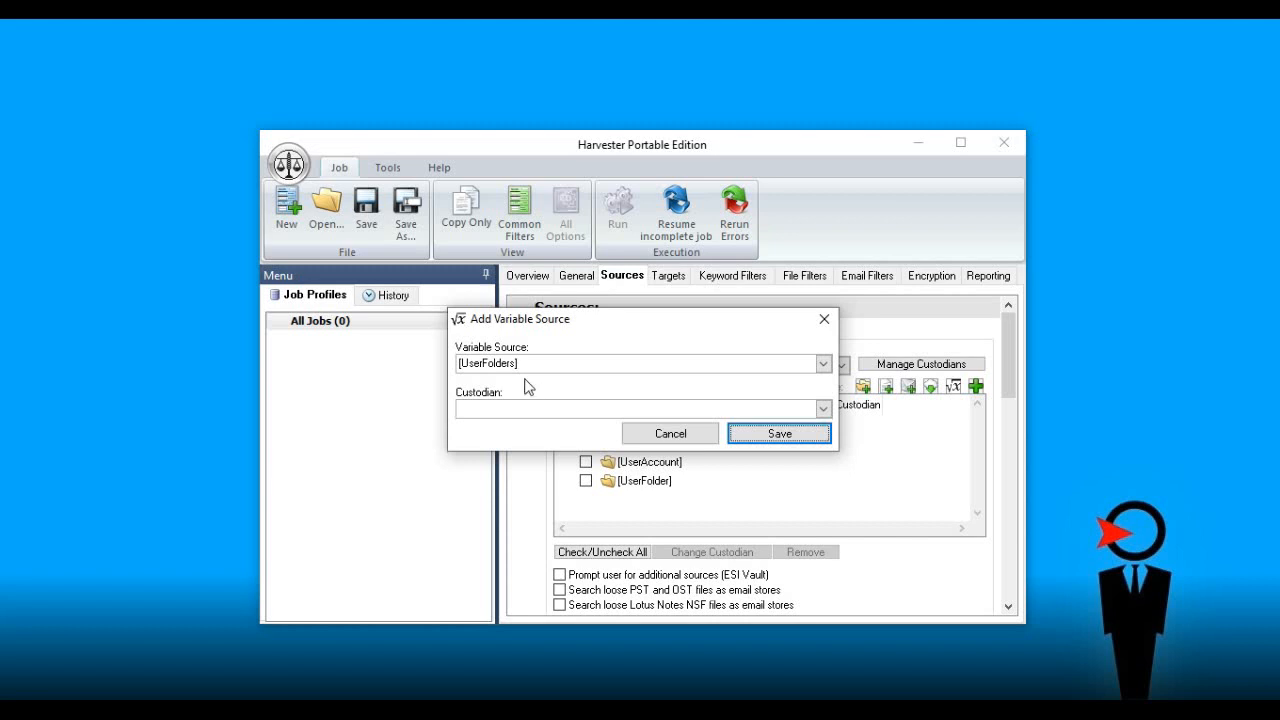
pyautogui.click(757, 449)
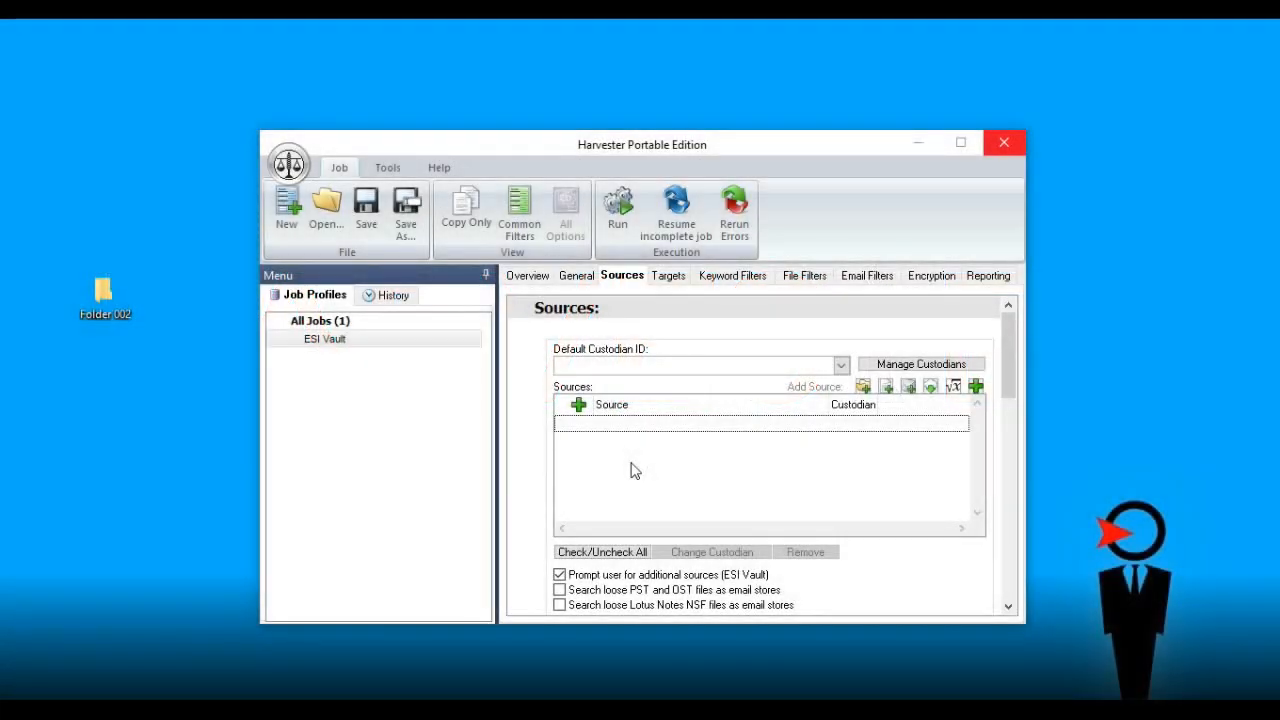
# Run the ESI Vault job with prompting for additional sources enabled, and add Folder 002 from the desktop to its queue.
pyautogui.moveTo(997, 373); pyautogui.dragTo(1000, 425)
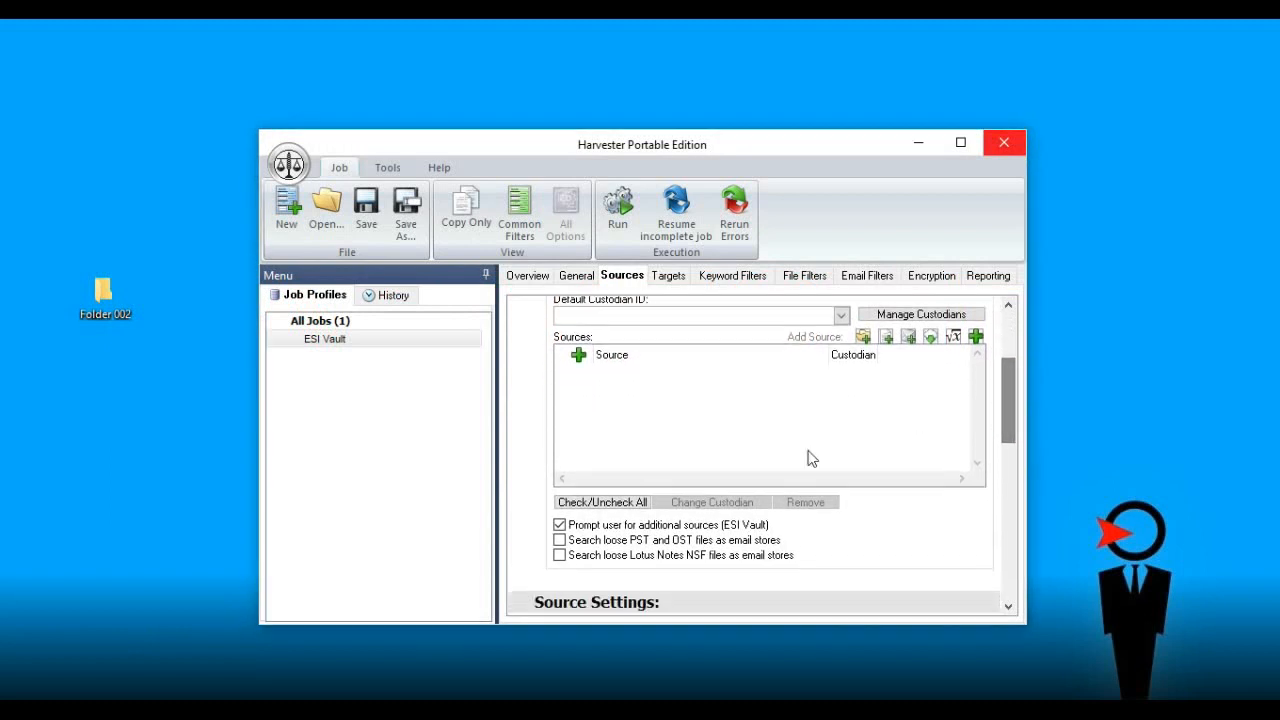
pyautogui.click(617, 528)
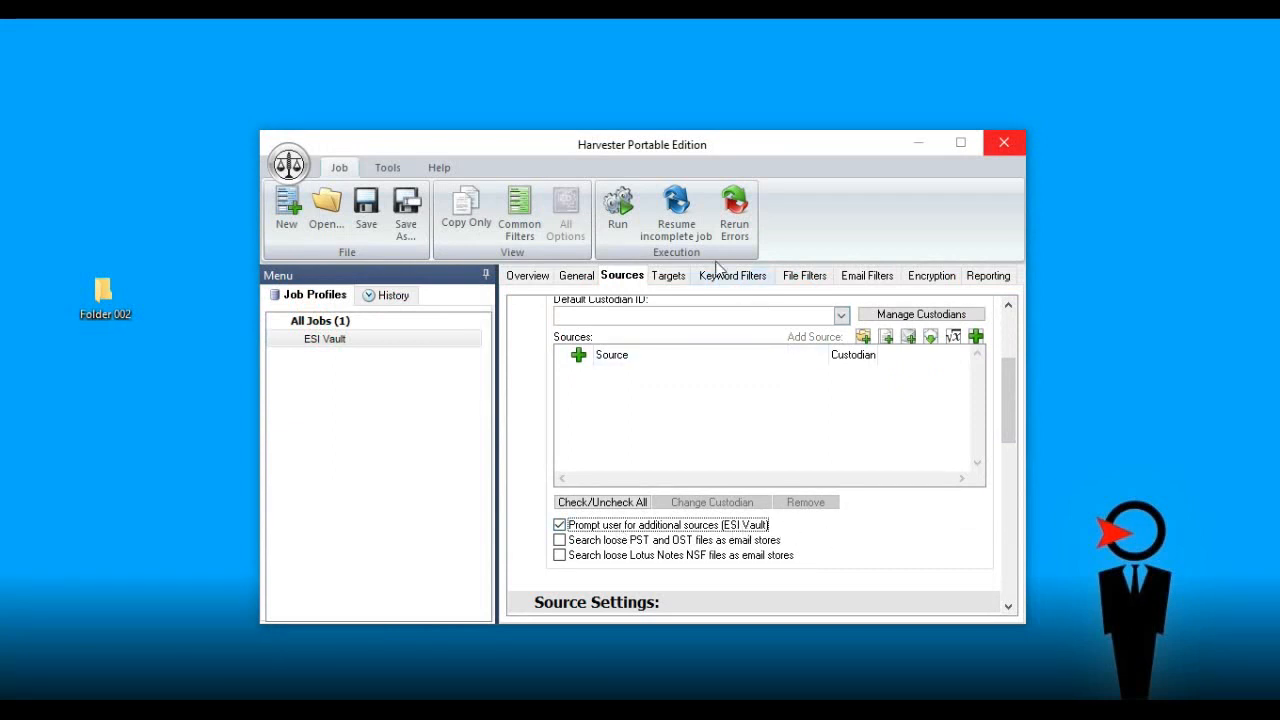
pyautogui.click(617, 207)
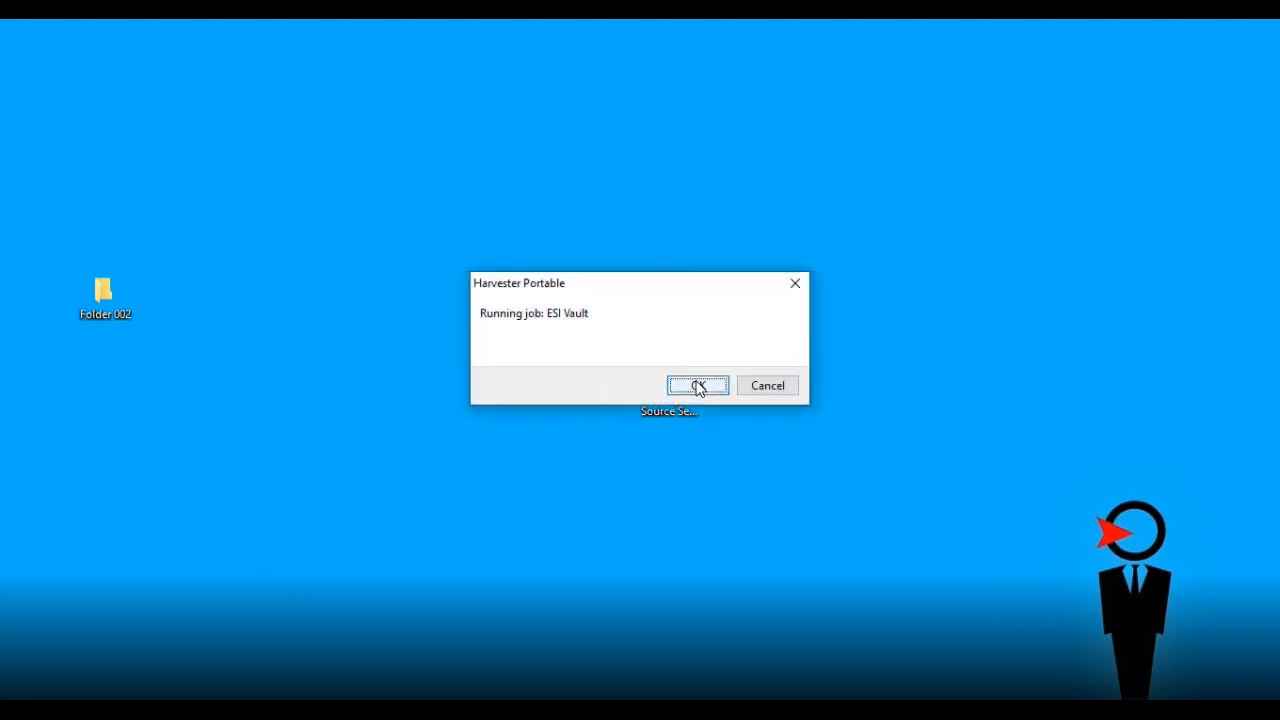
pyautogui.click(697, 385)
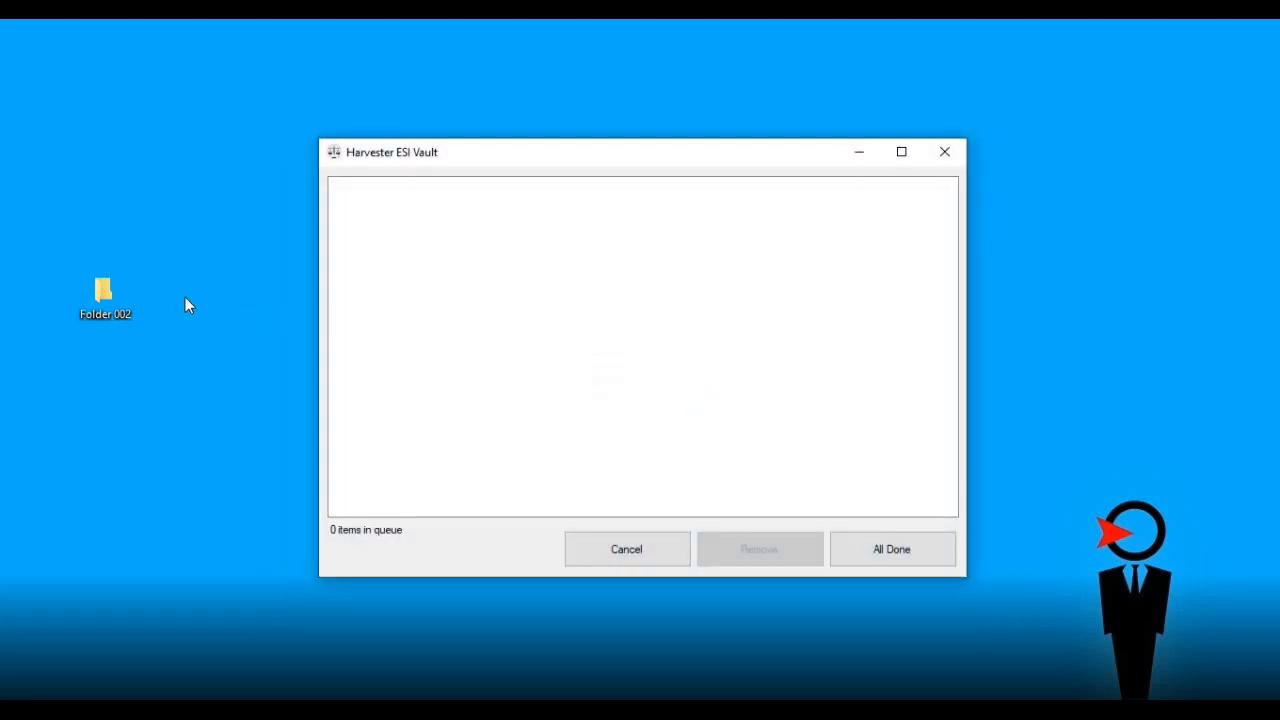
pyautogui.moveTo(103, 292); pyautogui.dragTo(420, 278)
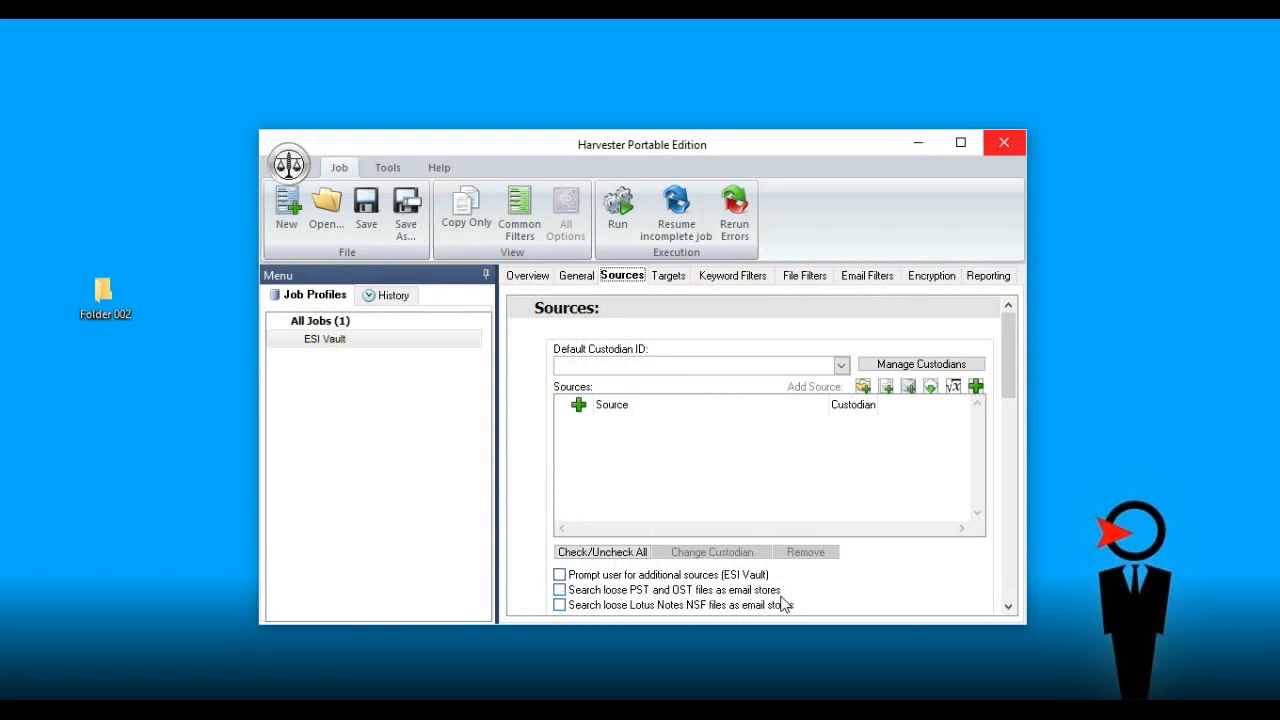
# Temporarily enable searching loose PST and OST files as email stores and examine the related email filter options.
pyautogui.click(560, 590)
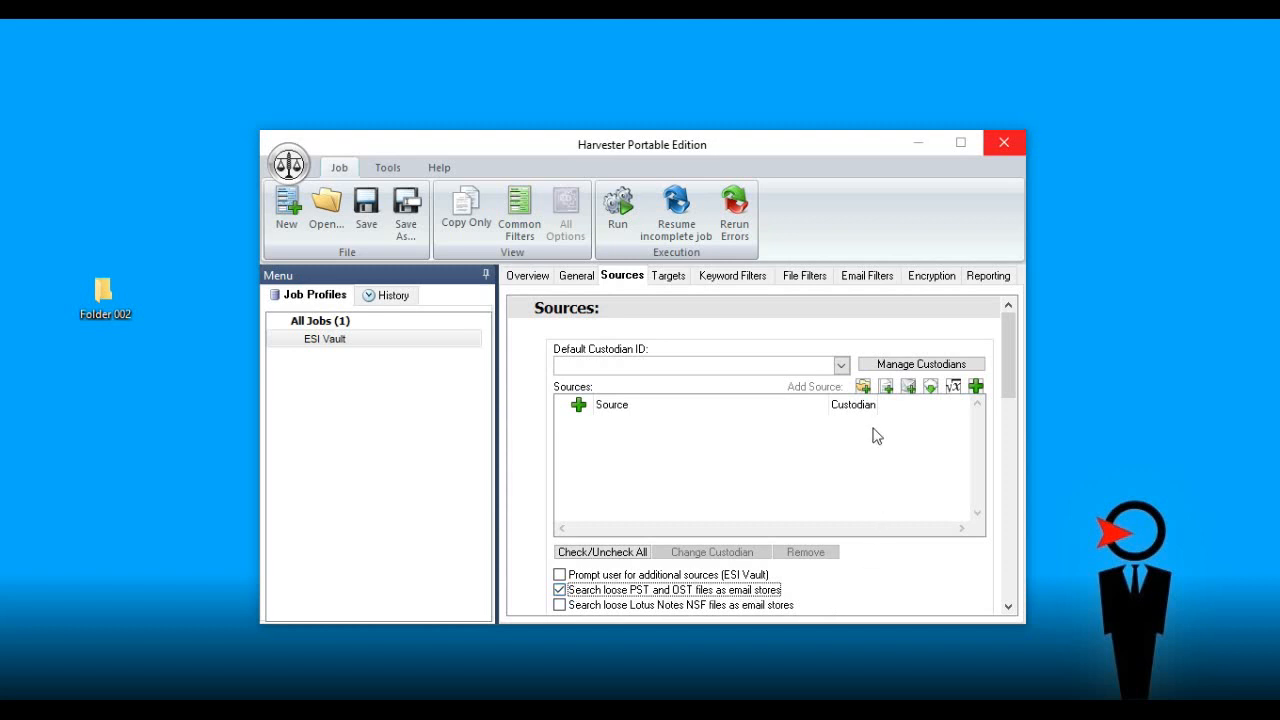
pyautogui.click(868, 277)
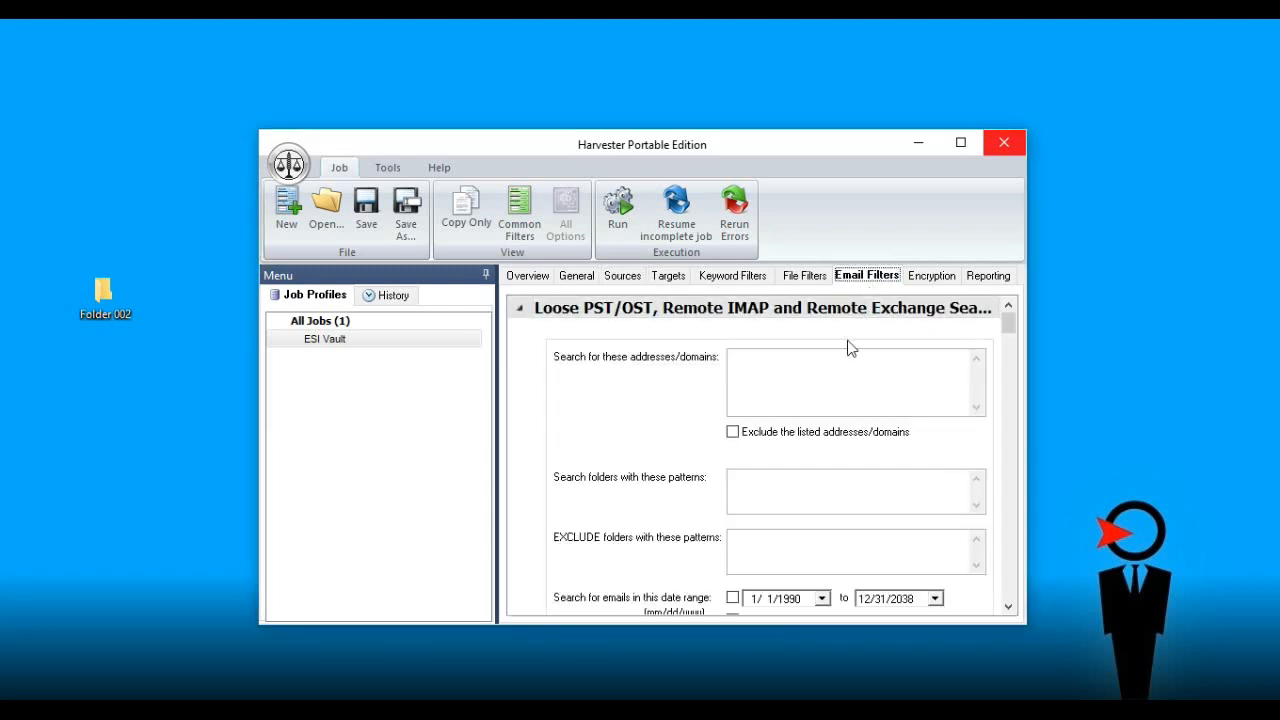
pyautogui.scroll(-2, 1010, 350)
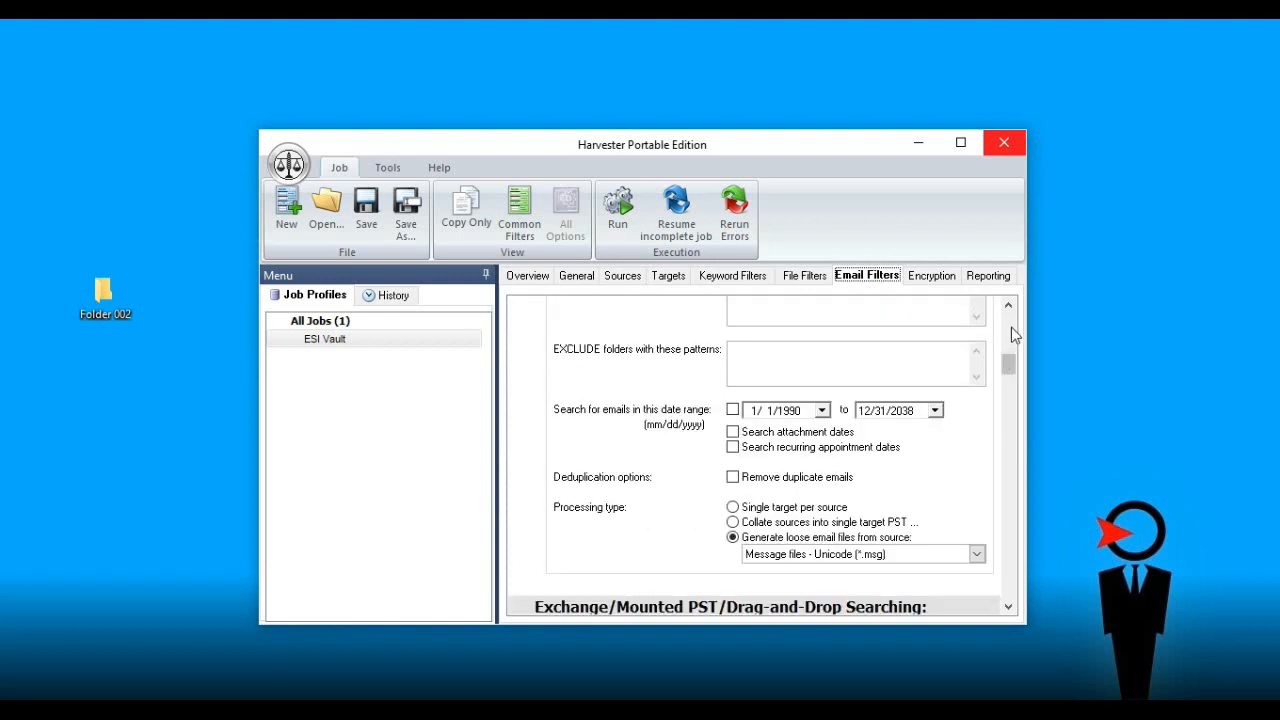
pyautogui.scroll(1, 1013, 335)
pyautogui.scroll(1, 1008, 318)
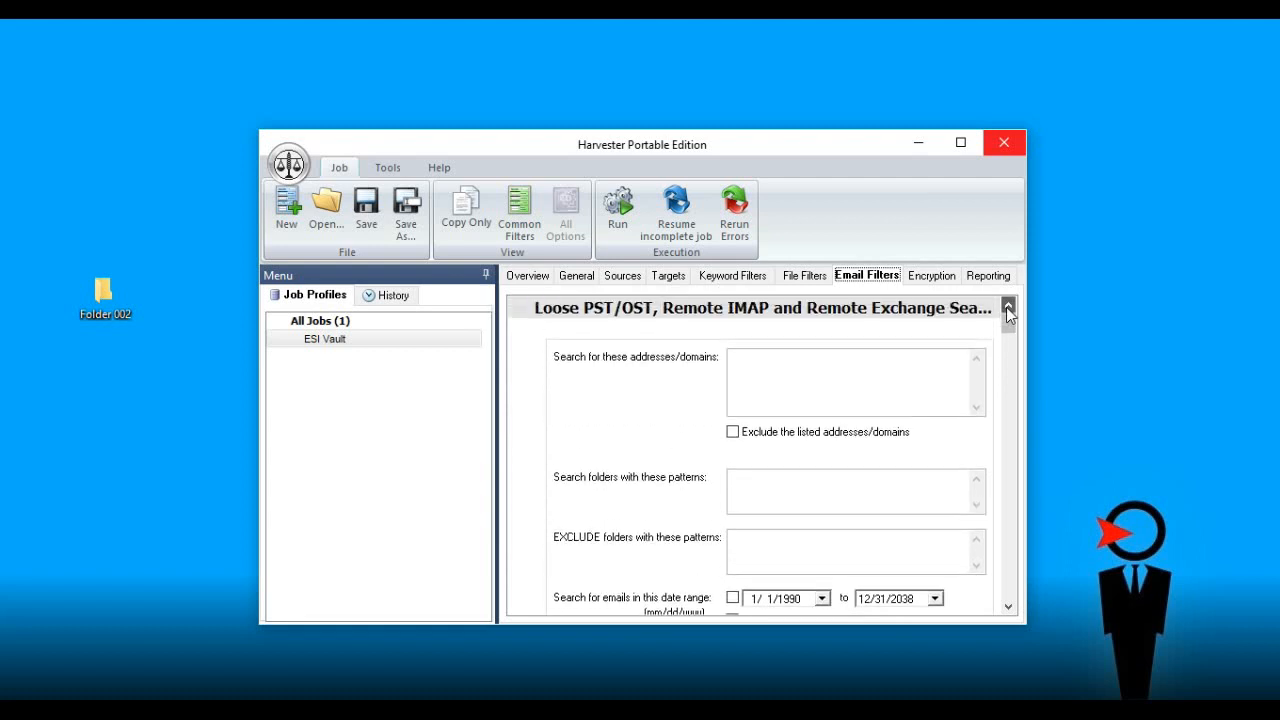
pyautogui.click(634, 280)
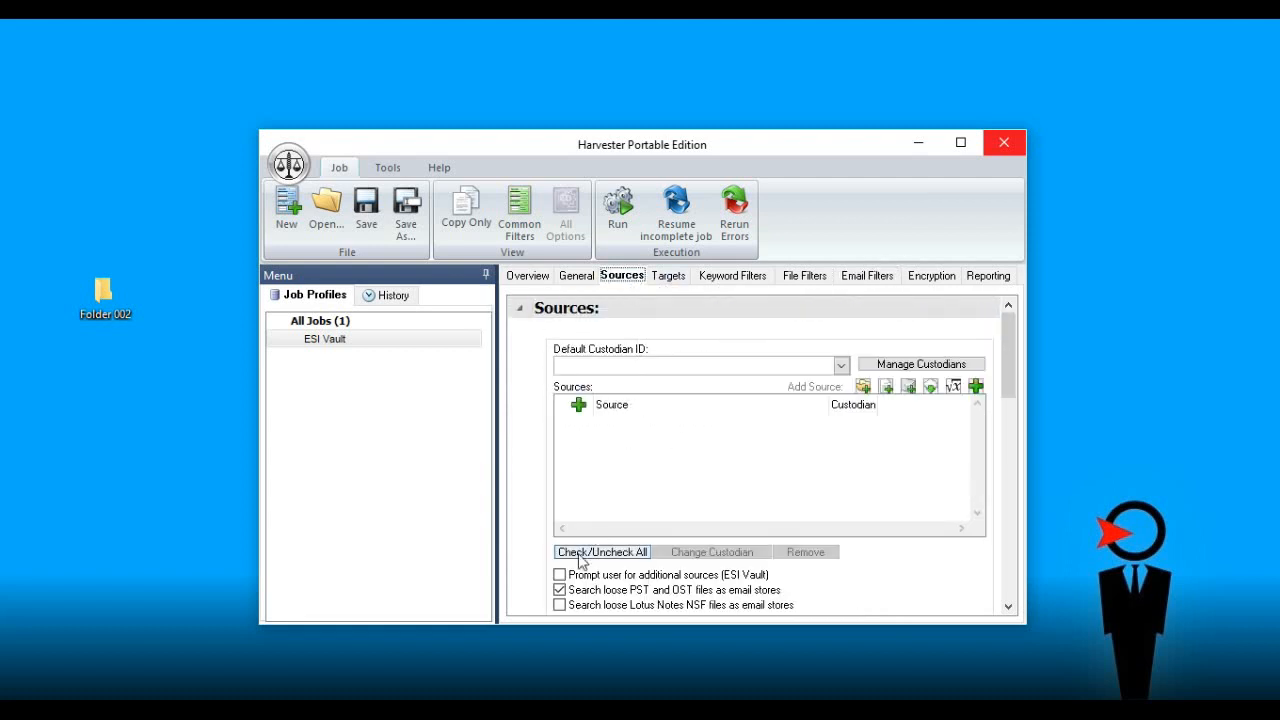
pyautogui.click(561, 590)
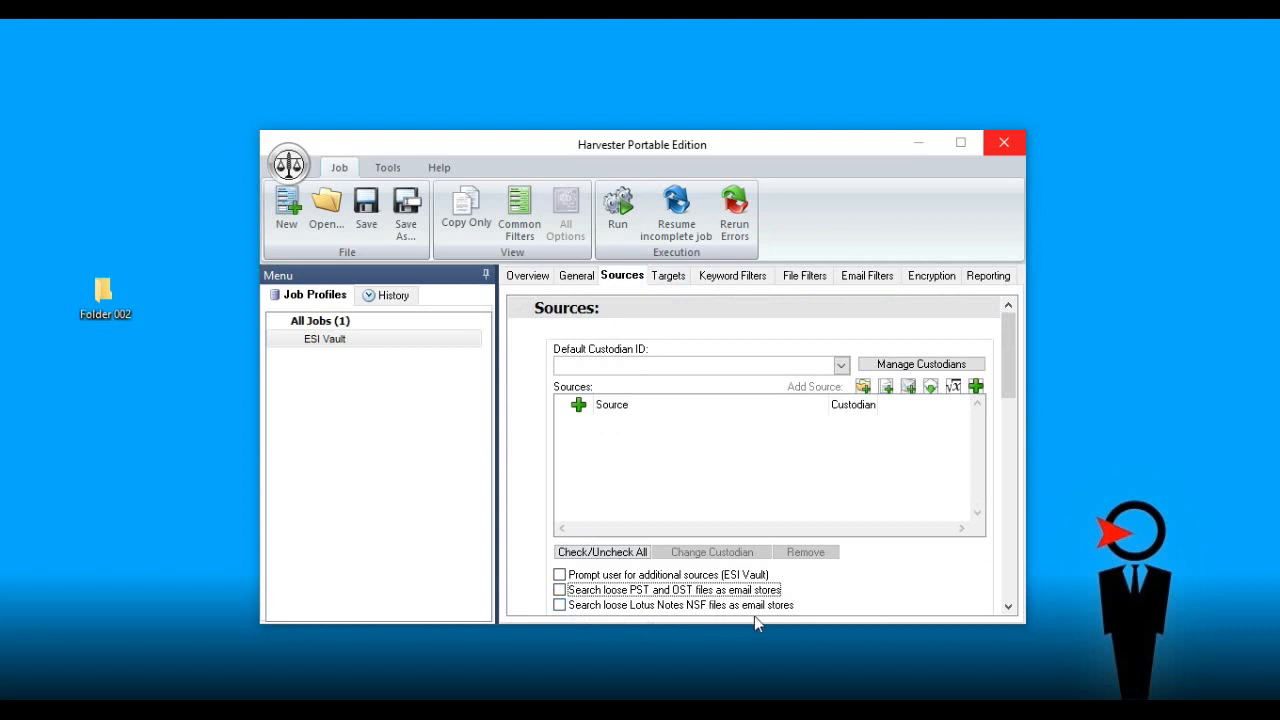
# Enable searching loose Lotus Notes NSF files as email stores and open the email filter settings.
pyautogui.click(564, 605)
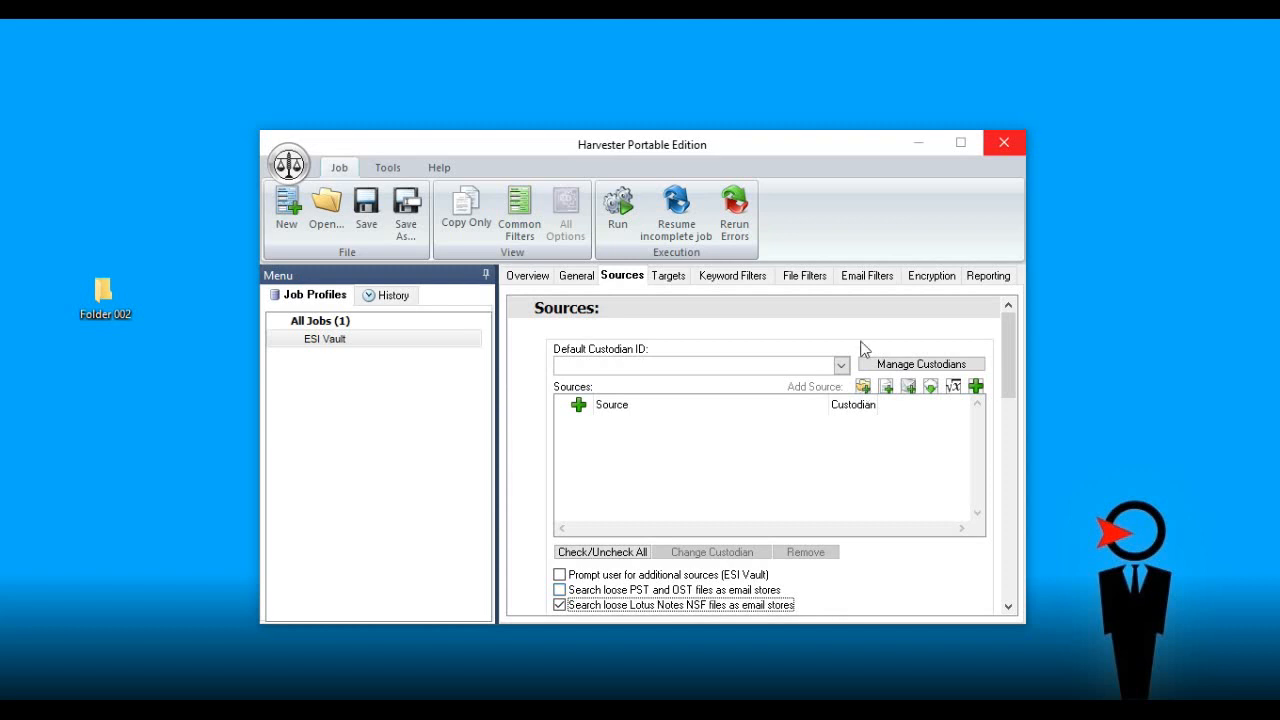
pyautogui.click(855, 280)
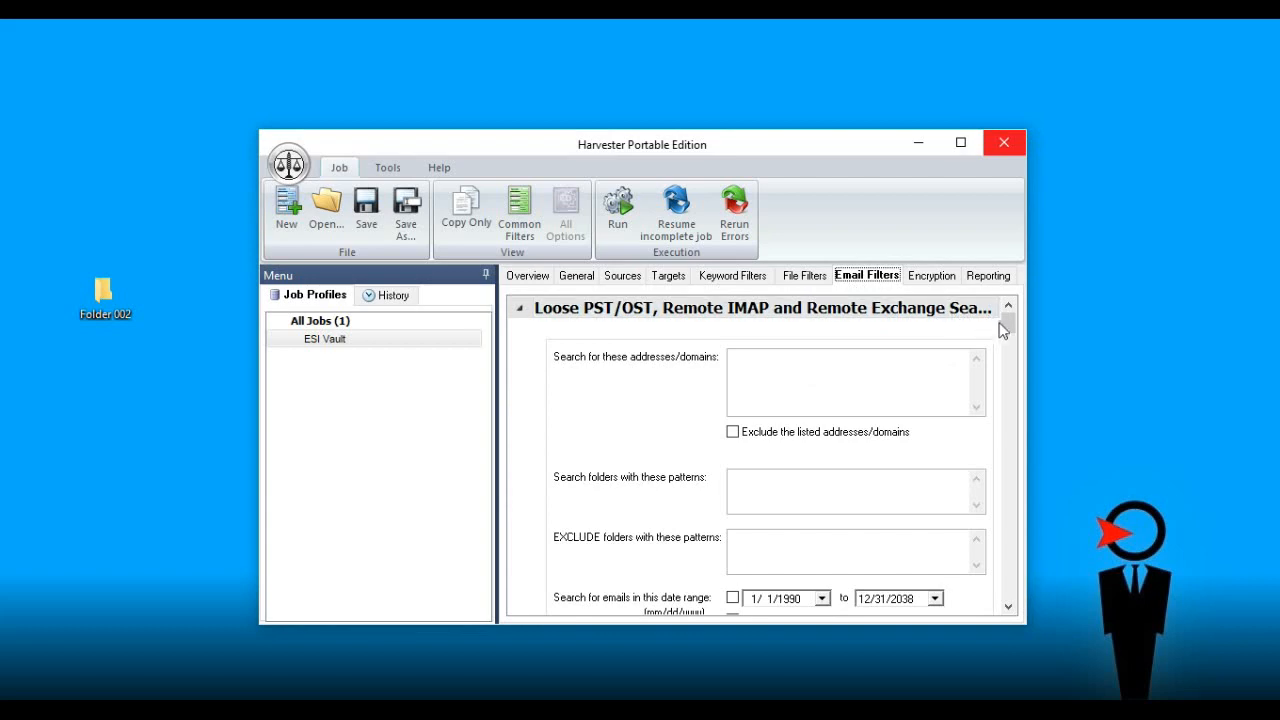